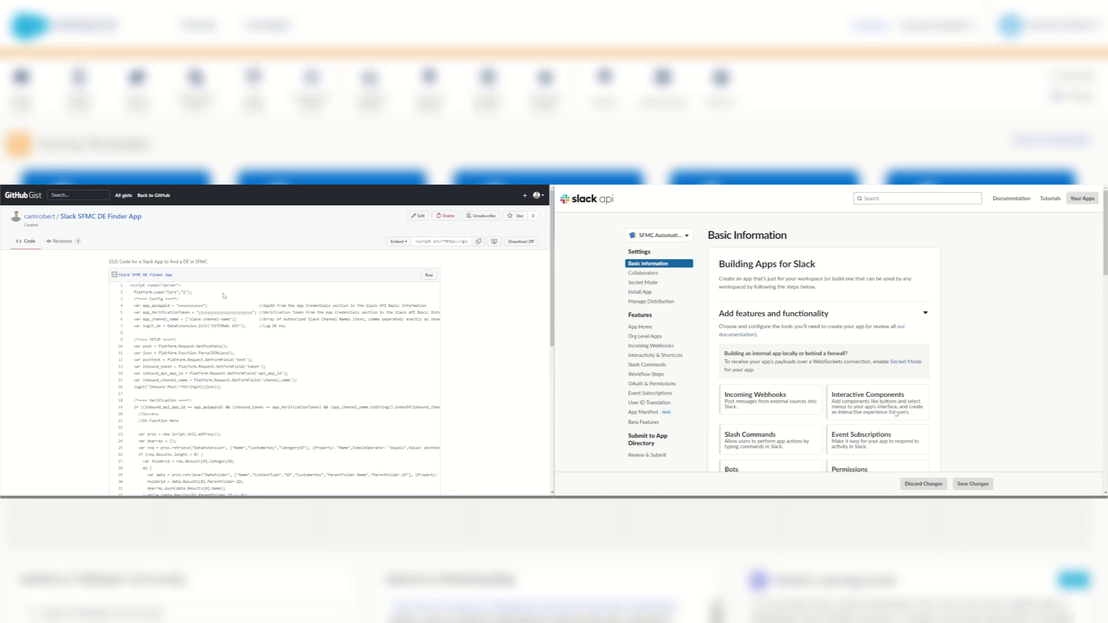
Scroll past the draw.io overview diagram to the errored automation and the Slack camdev channel
scroll(946, 378, down, 2)
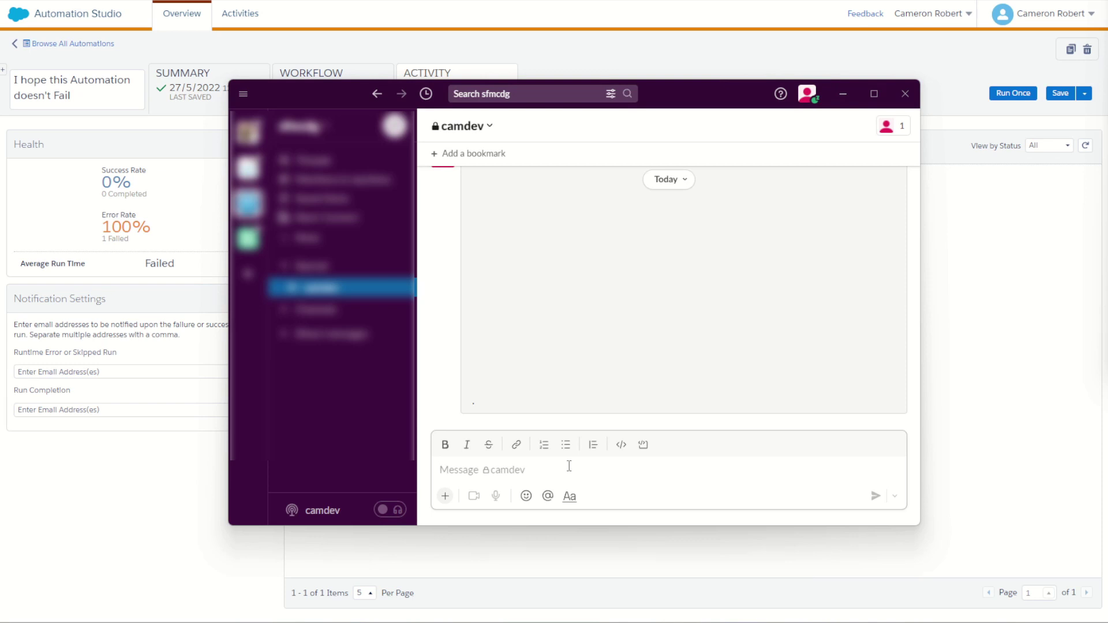
Send the /statusreport slash command in the camdev channel
key(slash)
text(st)
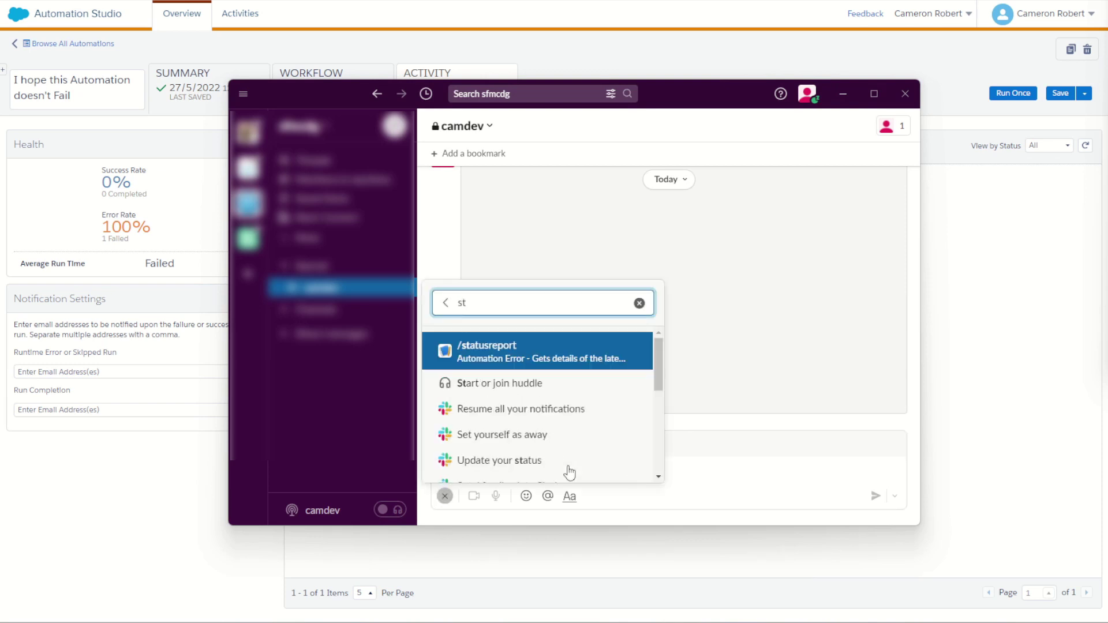
key(Return)
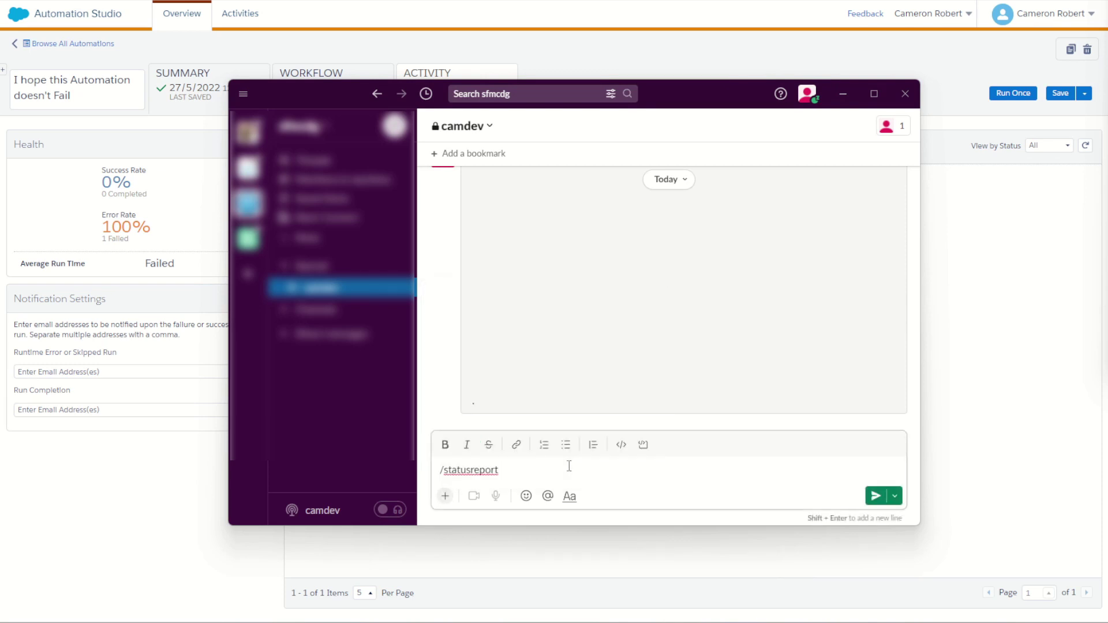
key(Return)
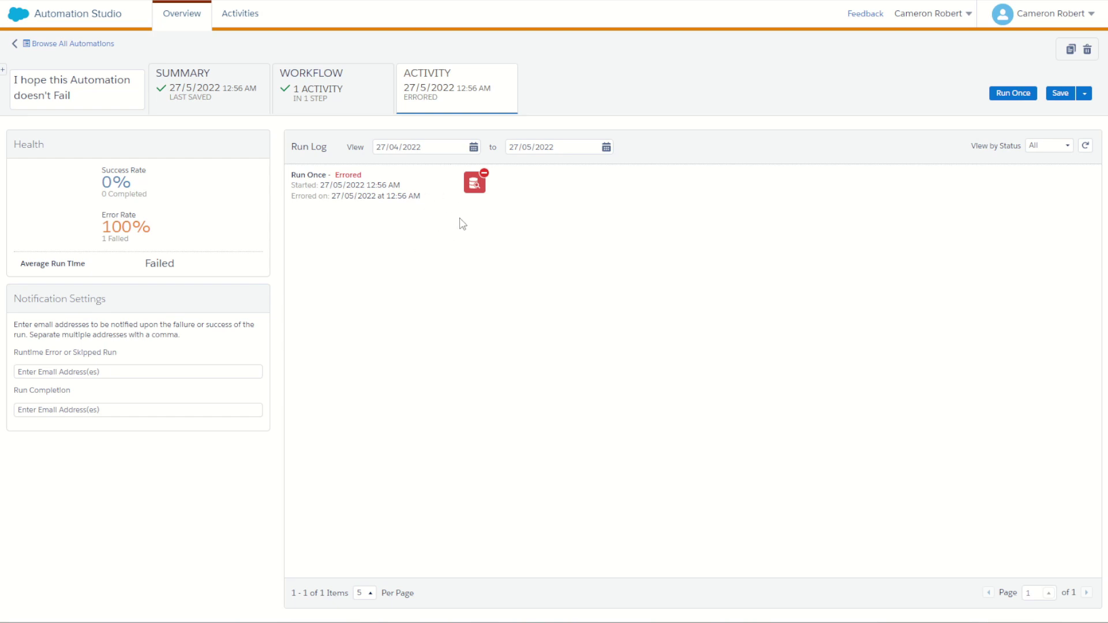
Show the error details of the errored Run Once entry in the Run Log
click(476, 190)
click(330, 97)
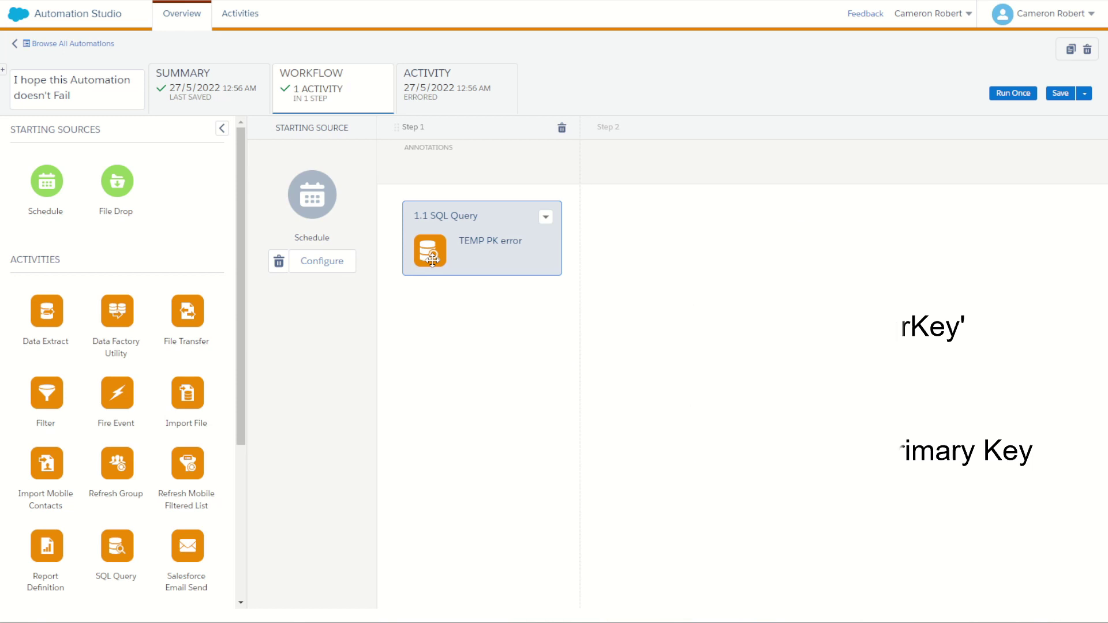
click(456, 87)
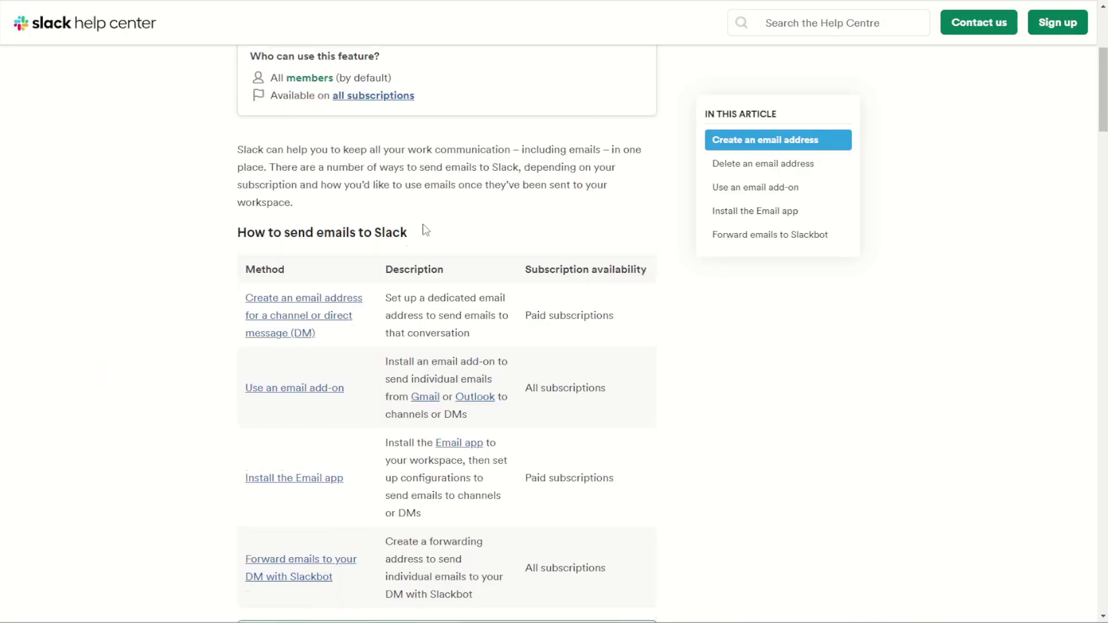
Scroll the 'Send emails to Slack' help article to the 'How to send emails to Slack' table
scroll(426, 230, up, 3)
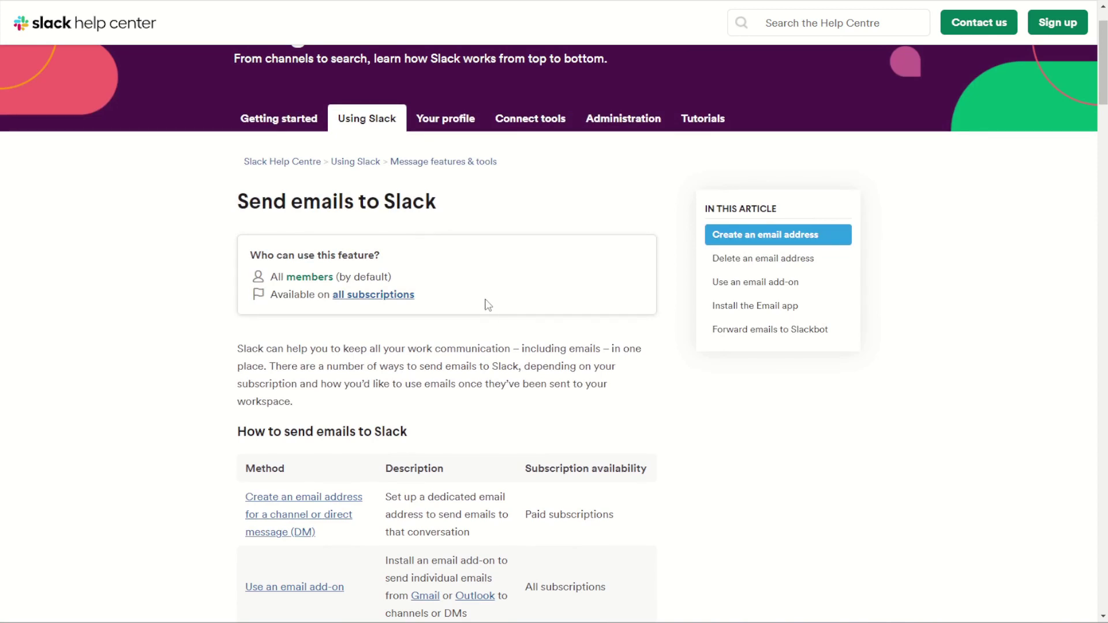
scroll(489, 305, down, 3)
click(569, 331)
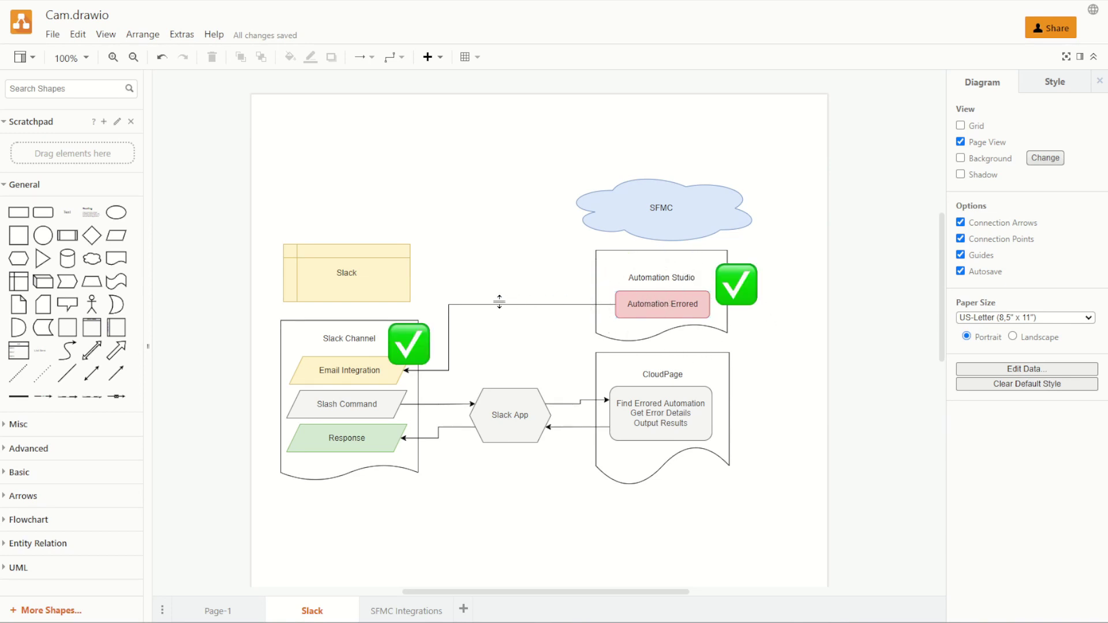
Highlight the Email Integration, Slack App and Find Errored Automation shapes, then scroll the SSJS gist code
click(372, 370)
click(516, 405)
click(631, 398)
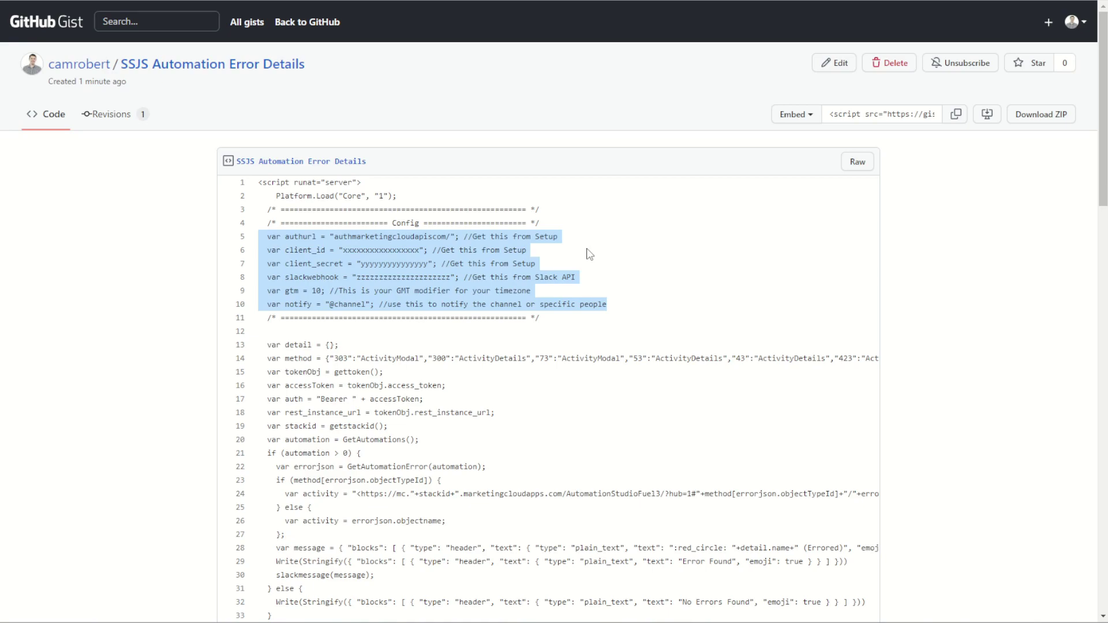
scroll(589, 253, down, 5)
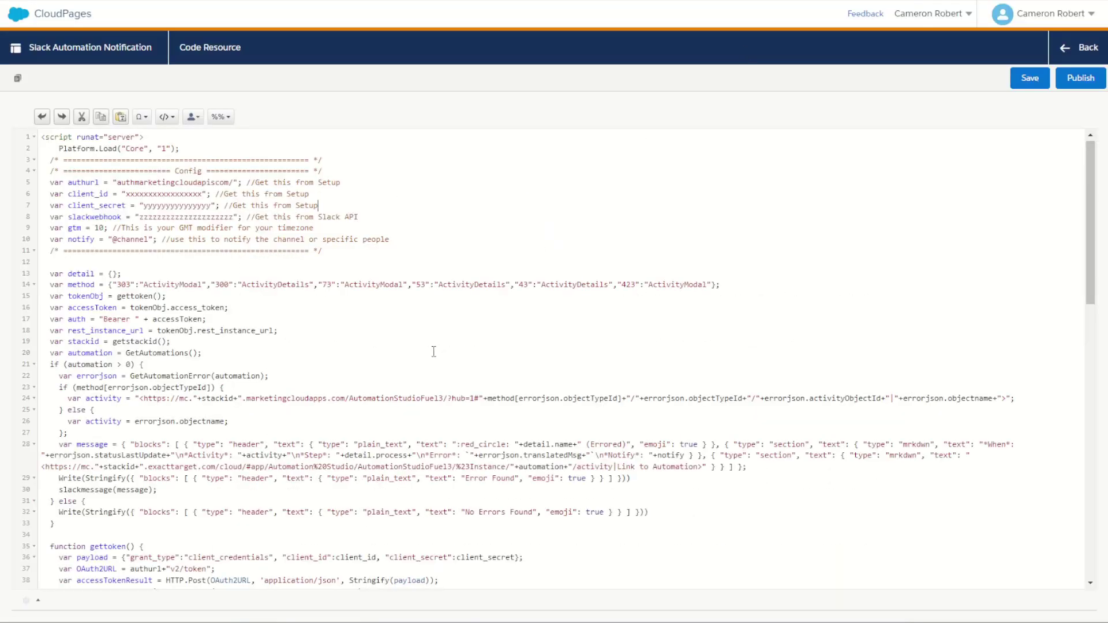
scroll(431, 353, down, 15)
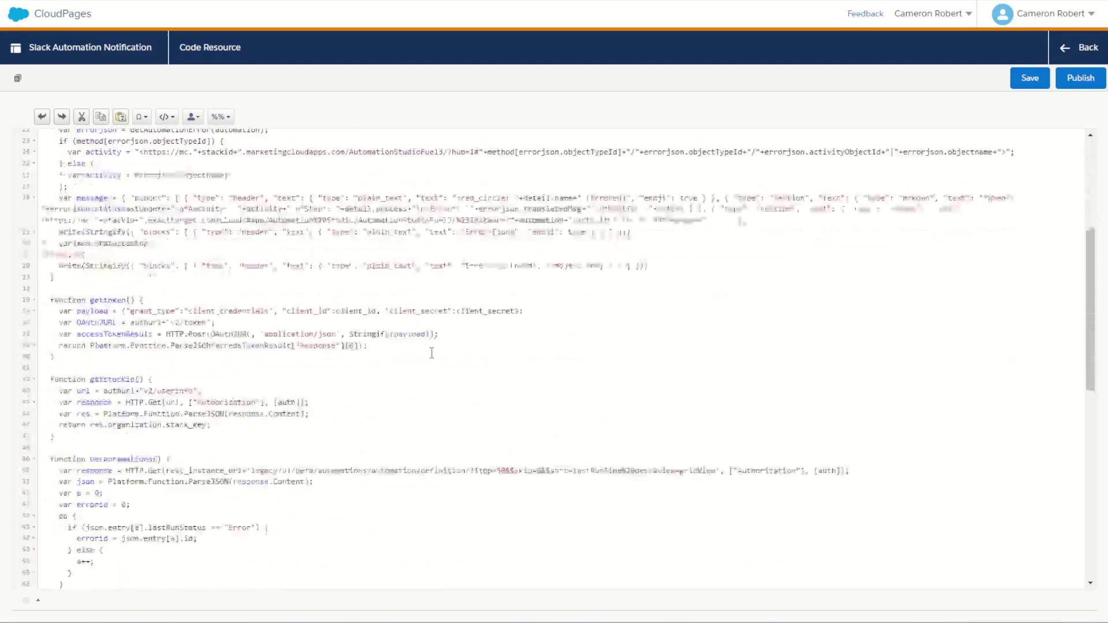
scroll(431, 352, up, 15)
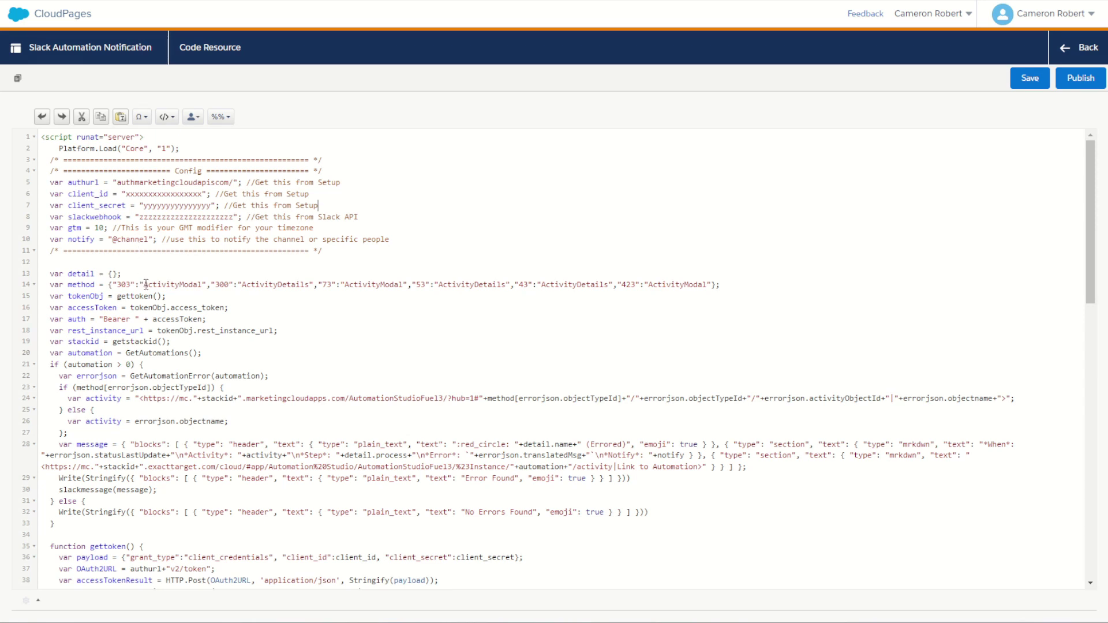
scroll(146, 284, down, 2)
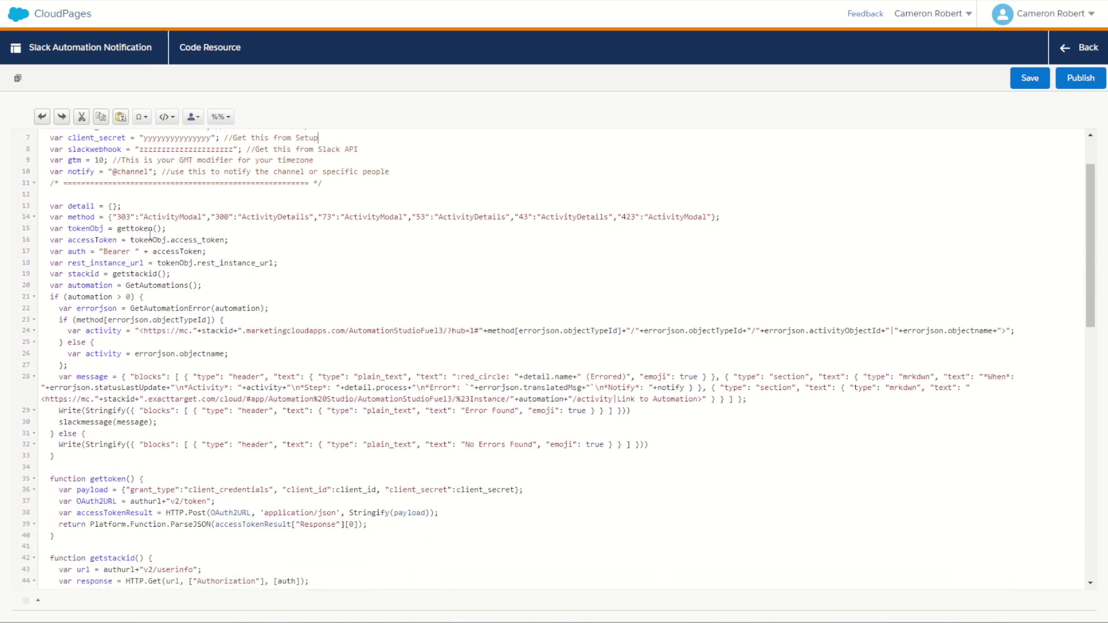
drag(131, 228, 188, 252)
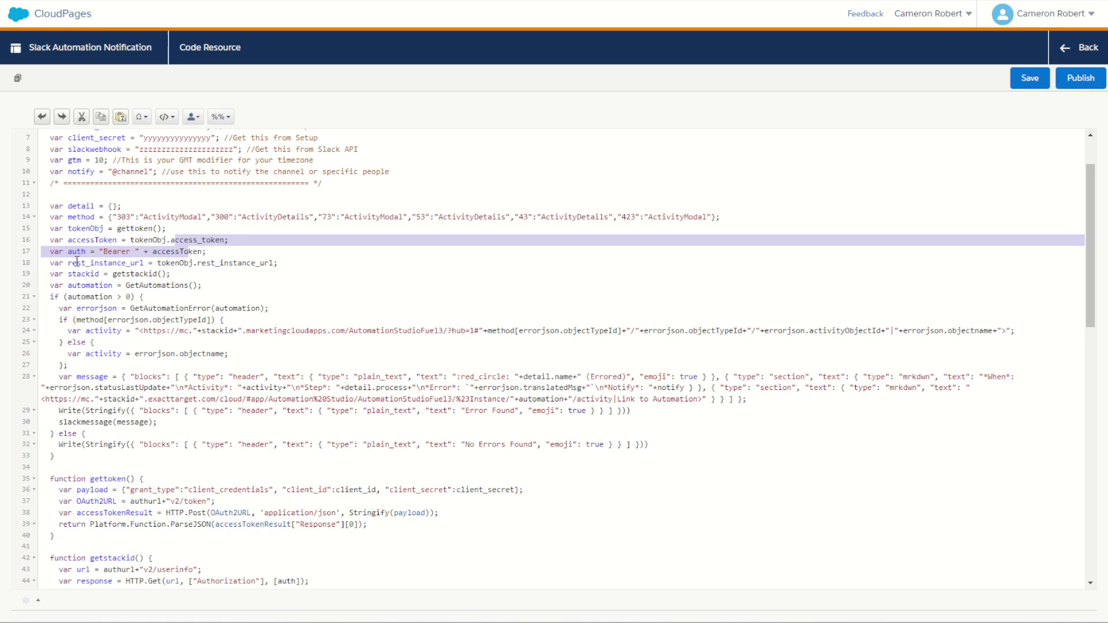
drag(77, 262, 153, 274)
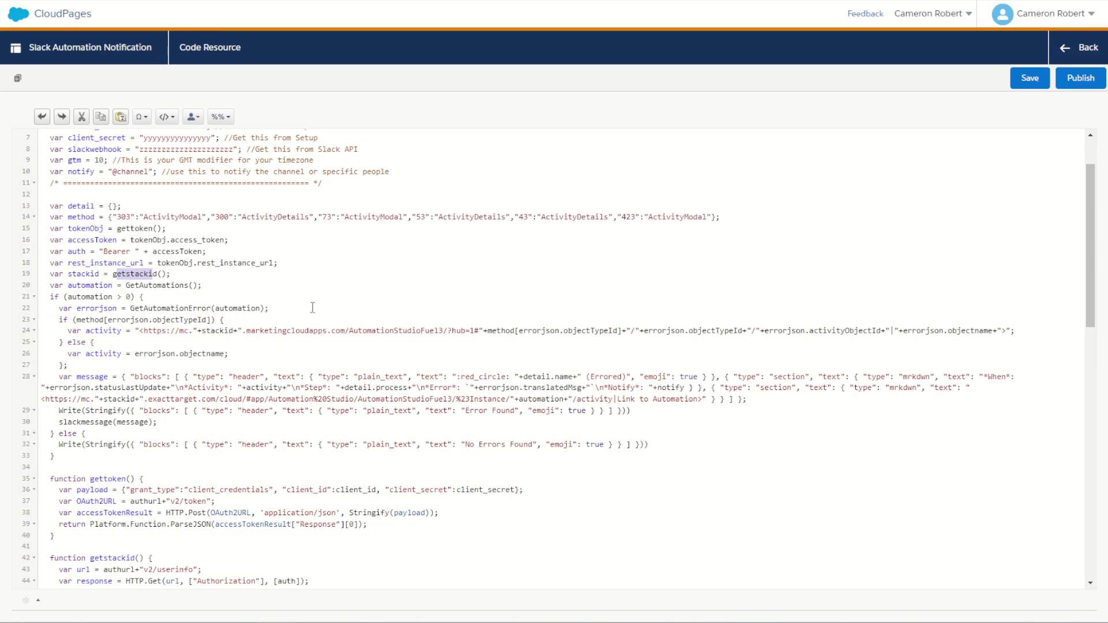
double_click(158, 287)
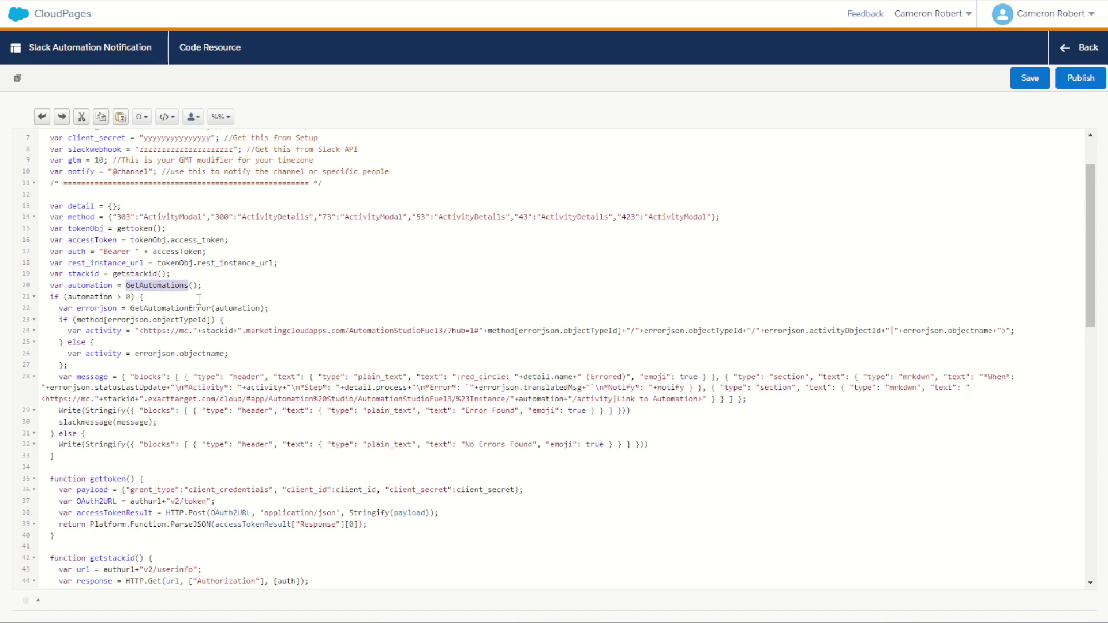
scroll(199, 298, down, 7)
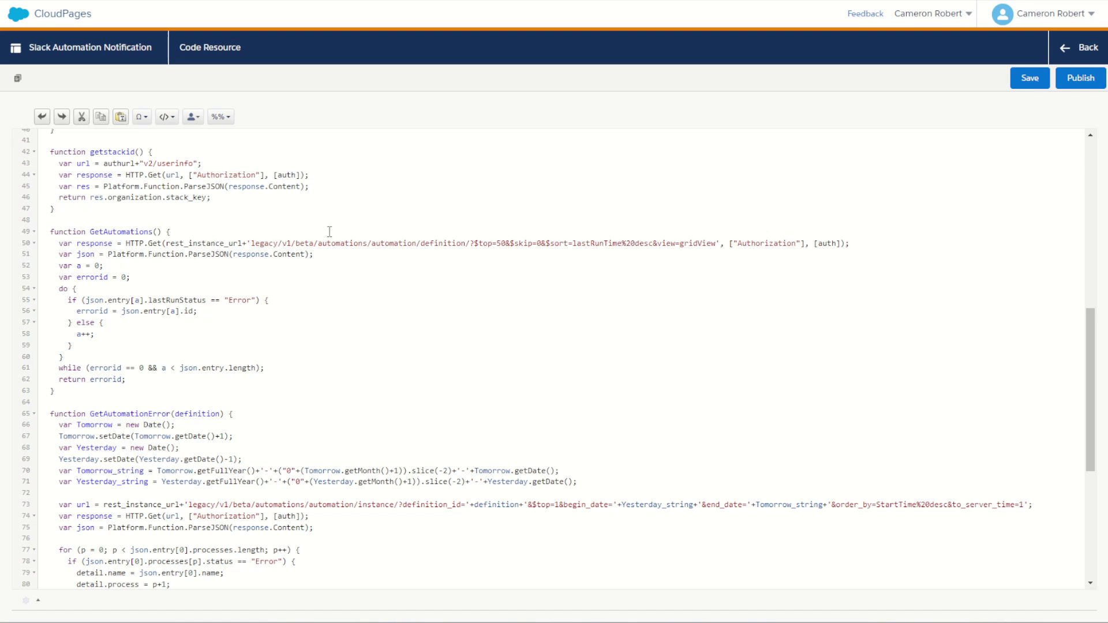
Review the Code Resource script, highlighting the Error status check in GetAutomations
double_click(241, 301)
scroll(136, 333, up, 10)
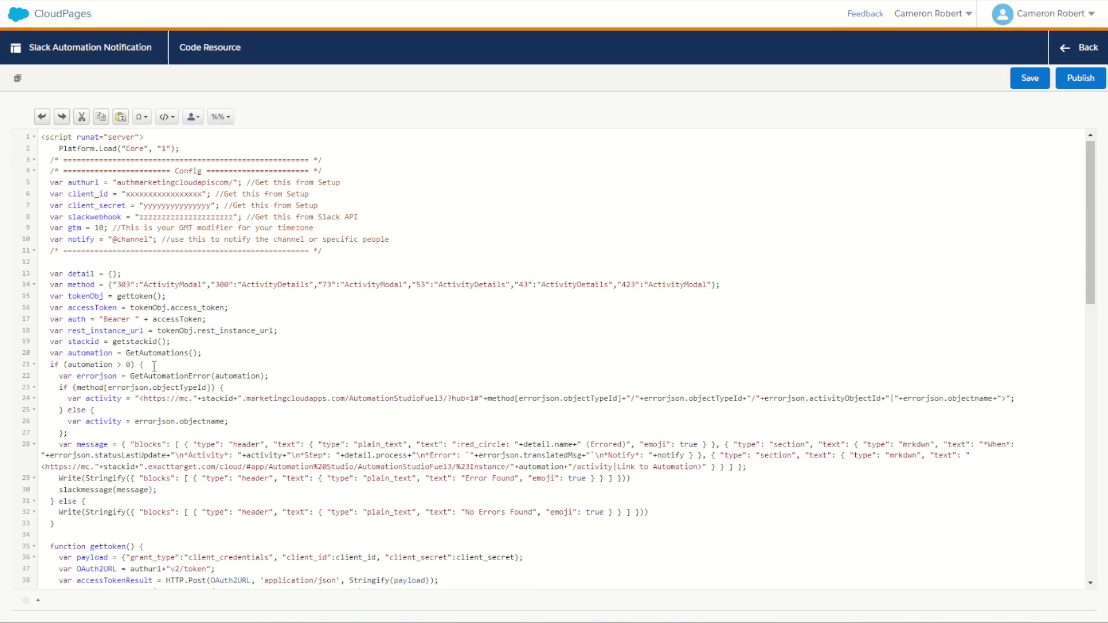
scroll(138, 358, down, 2)
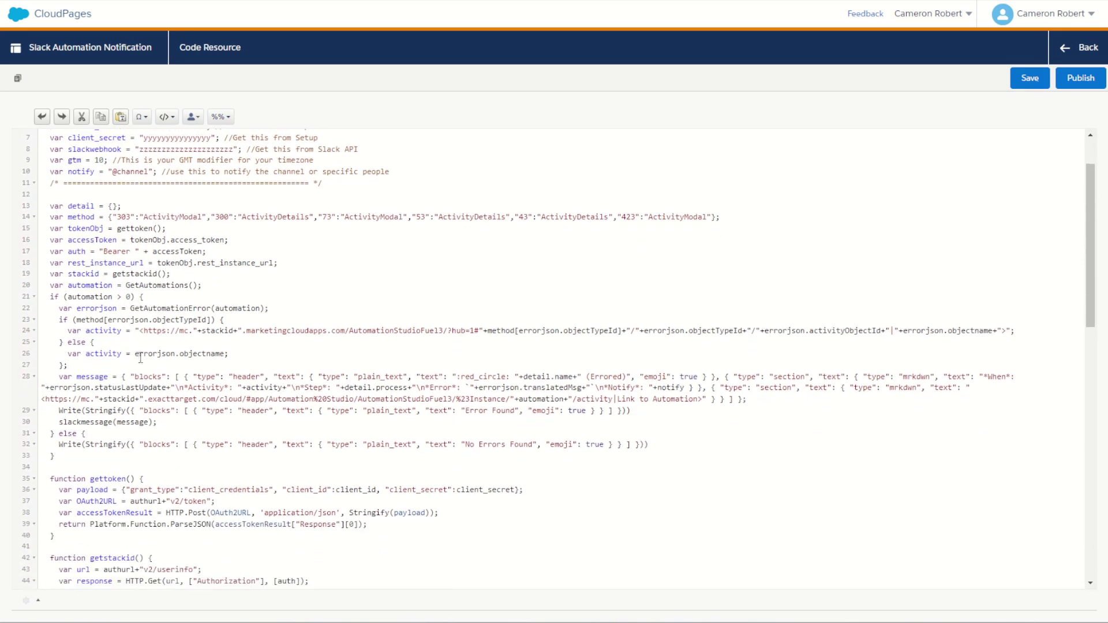
scroll(225, 327, down, 10)
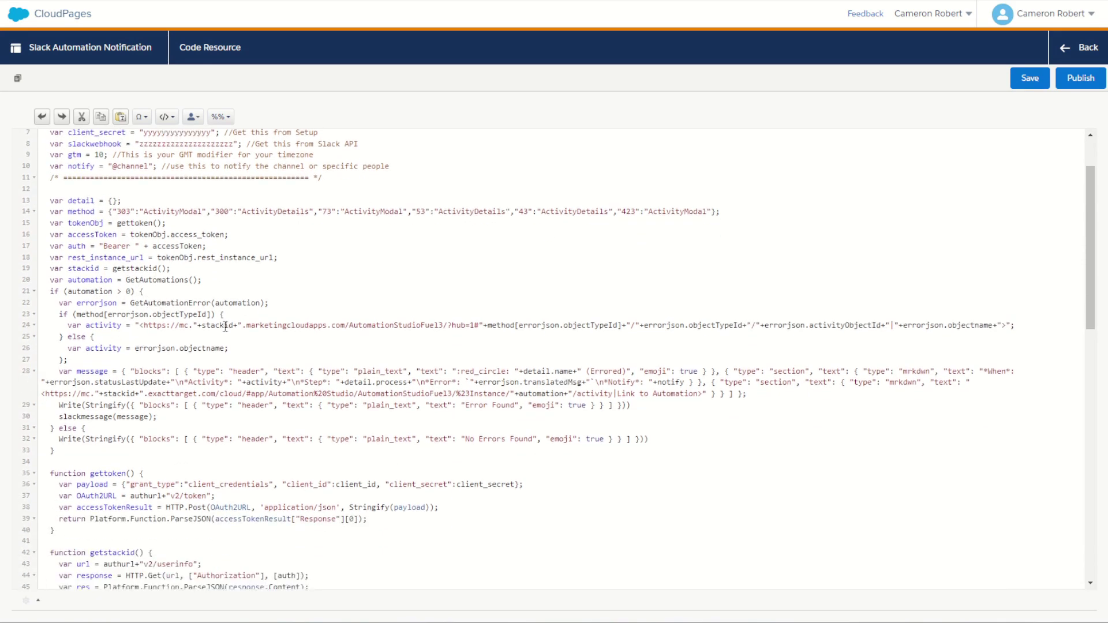
scroll(225, 327, down, 4)
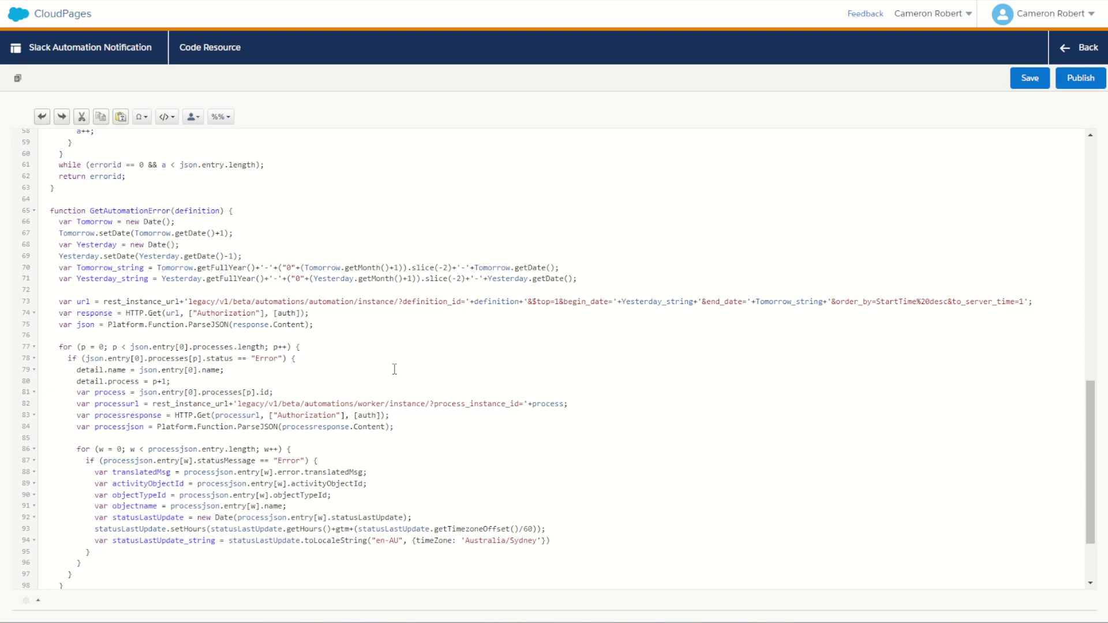
scroll(266, 308, down, 2)
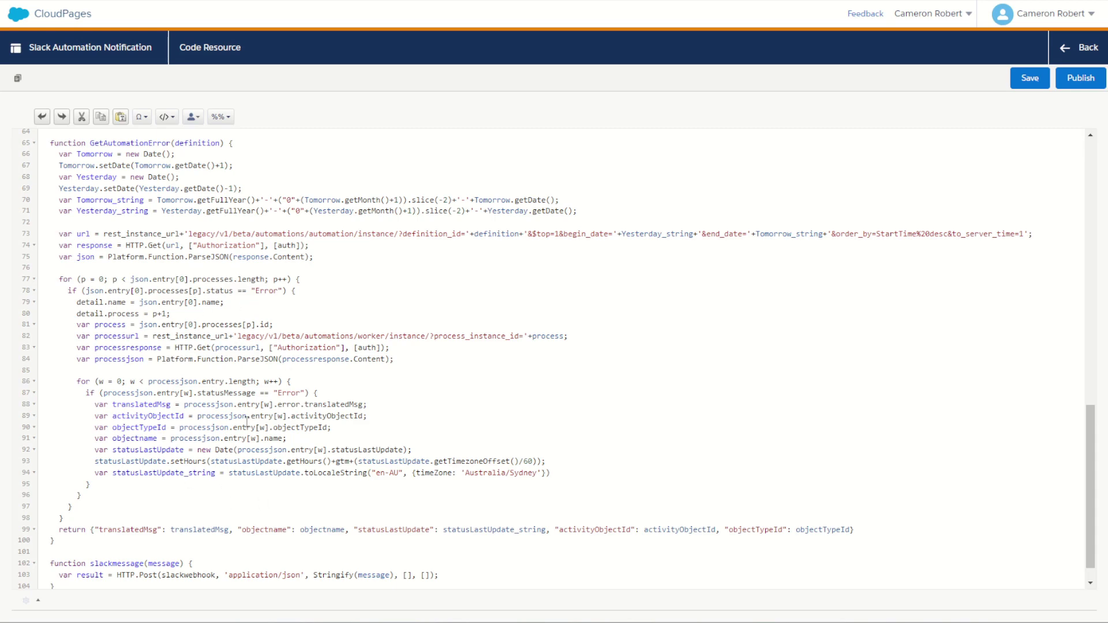
scroll(256, 427, up, 10)
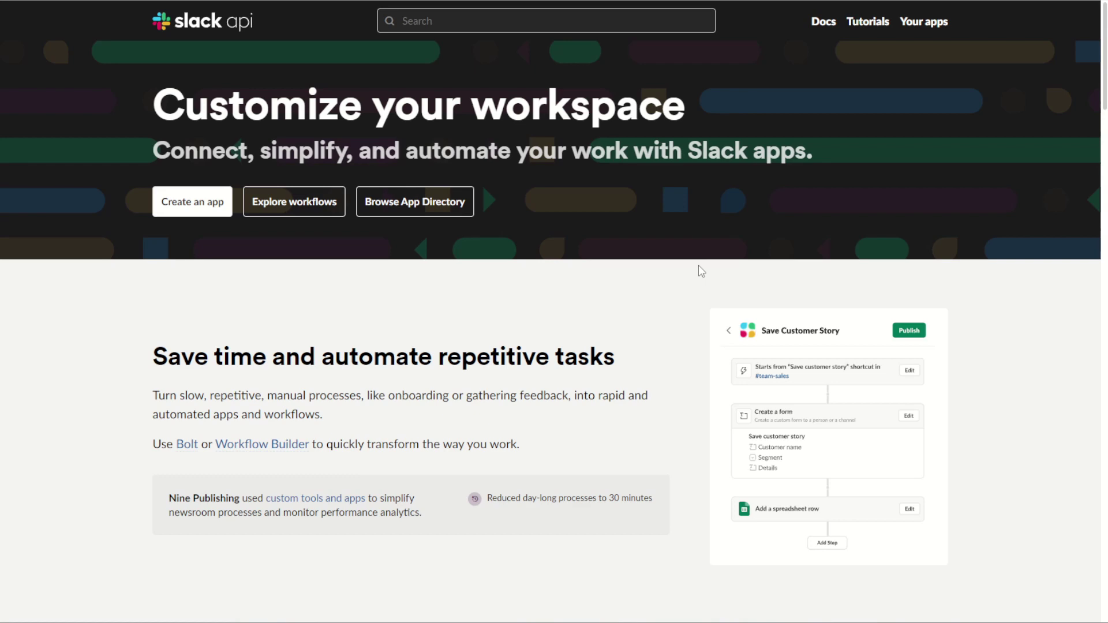
Start a from-scratch Slack app named 'Automation Notification' in a chosen development workspace
click(187, 206)
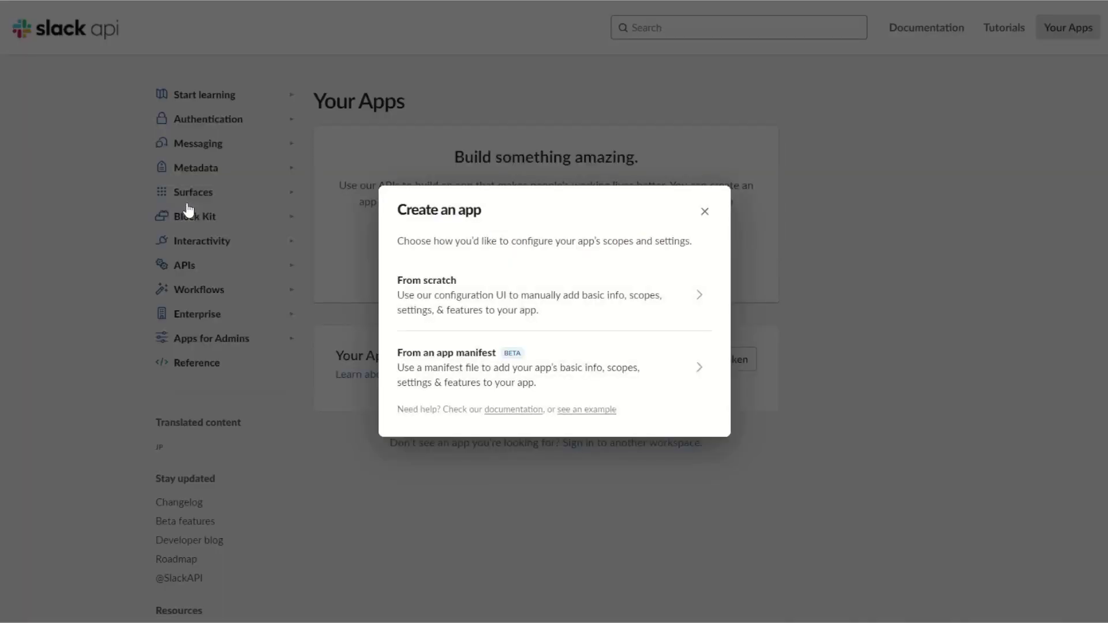
click(448, 299)
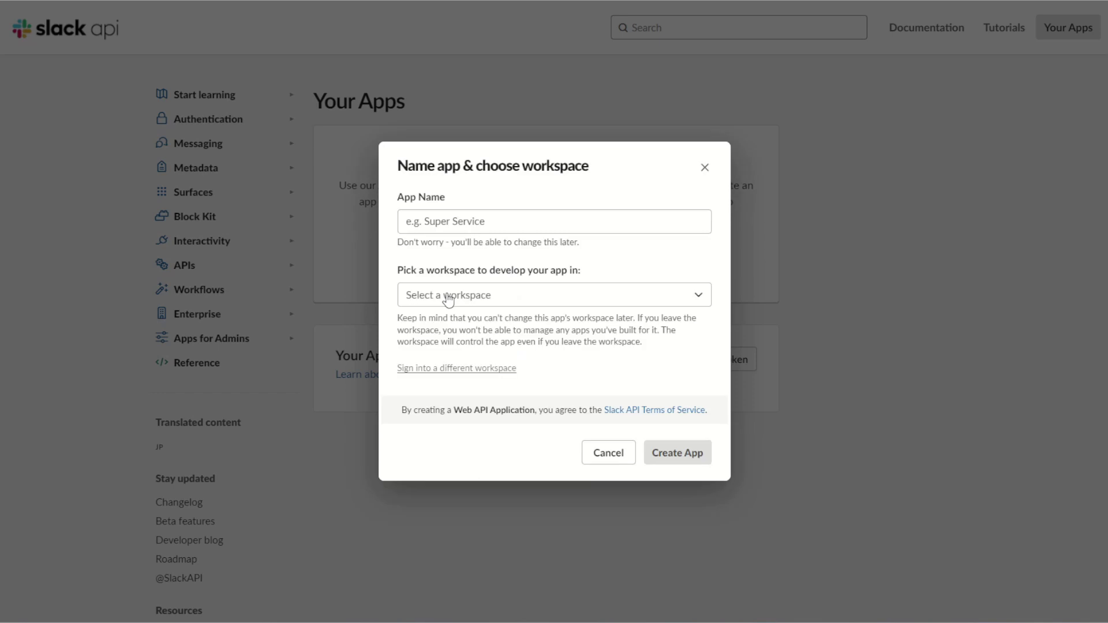
click(494, 226)
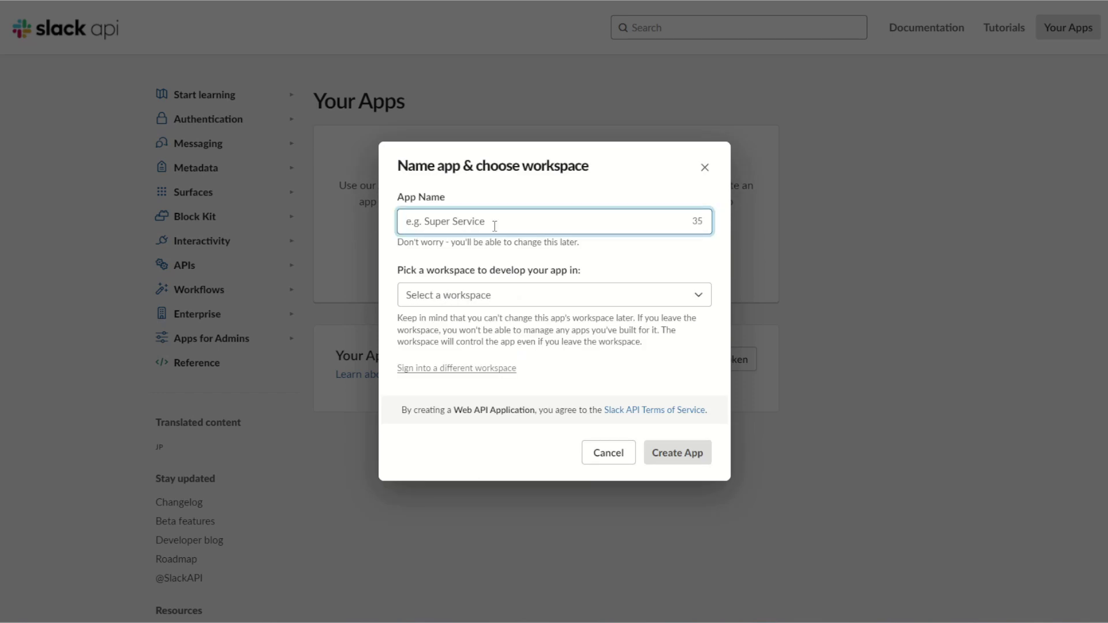
text(Automation Notification)
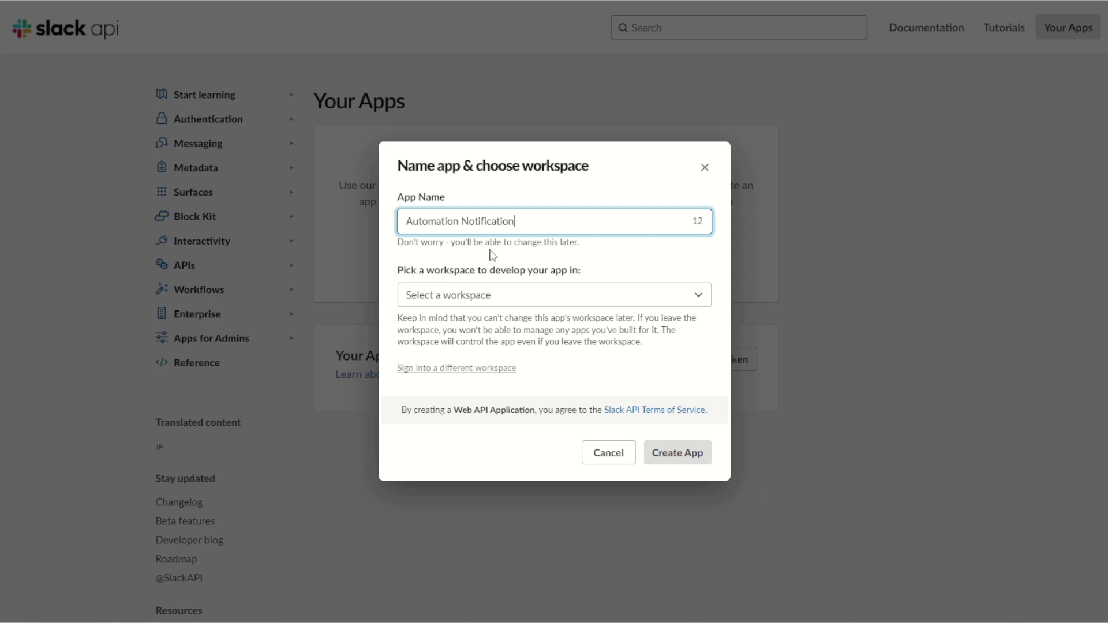
click(490, 297)
click(490, 318)
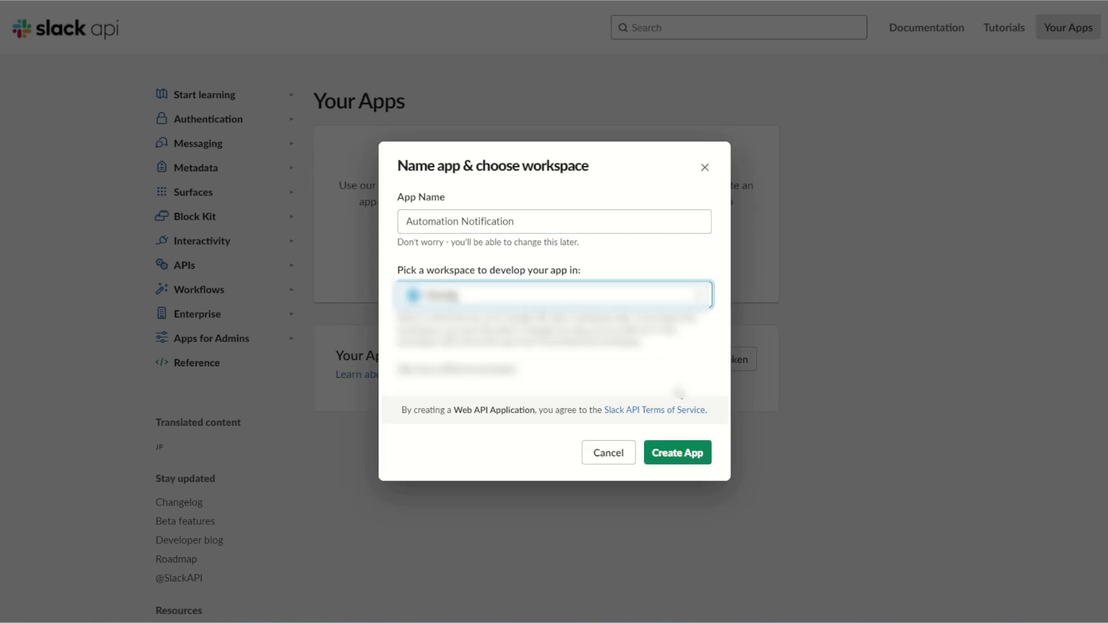
Create the Automation Notification app and scroll its Basic Information page to the feature cards
click(691, 455)
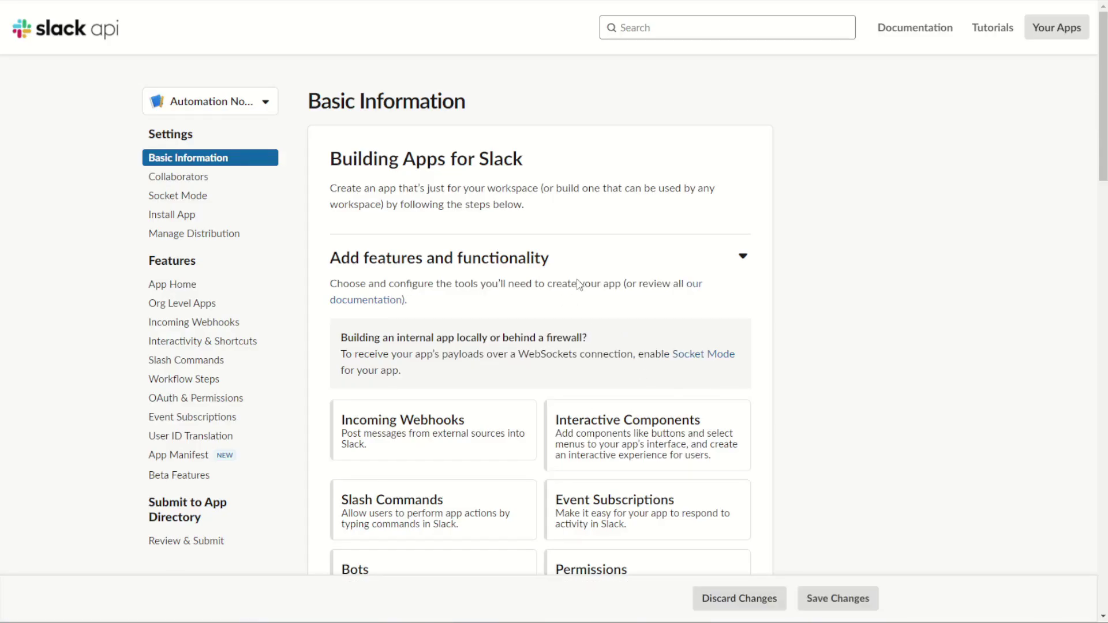
scroll(578, 284, down, 2)
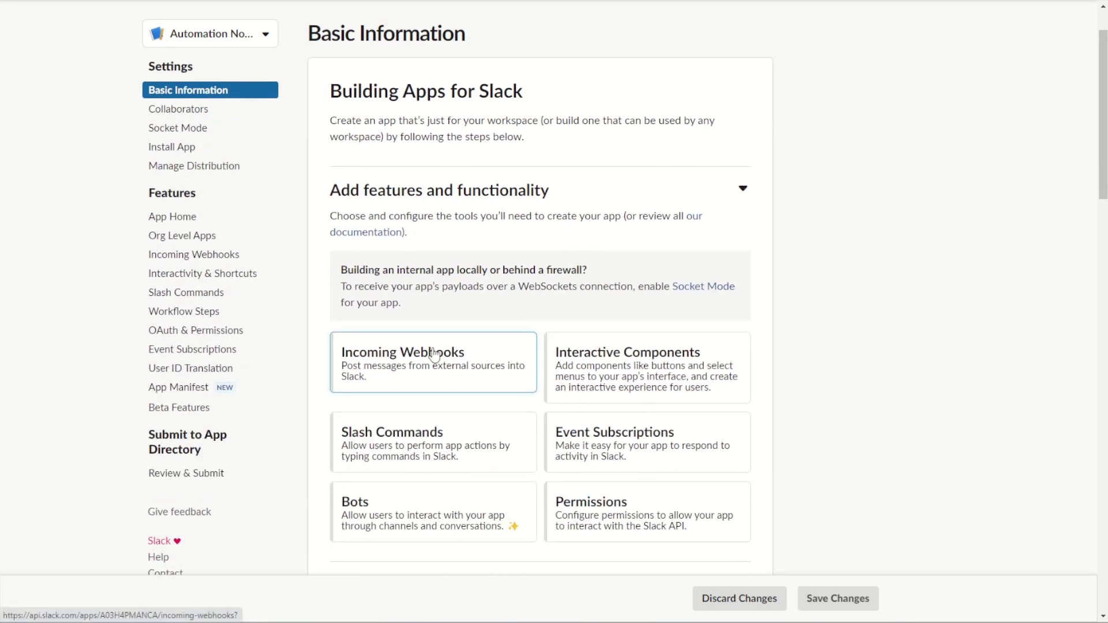
Save a /statusreport command with the CloudPages URL and description 'This will give automation error details'
click(452, 442)
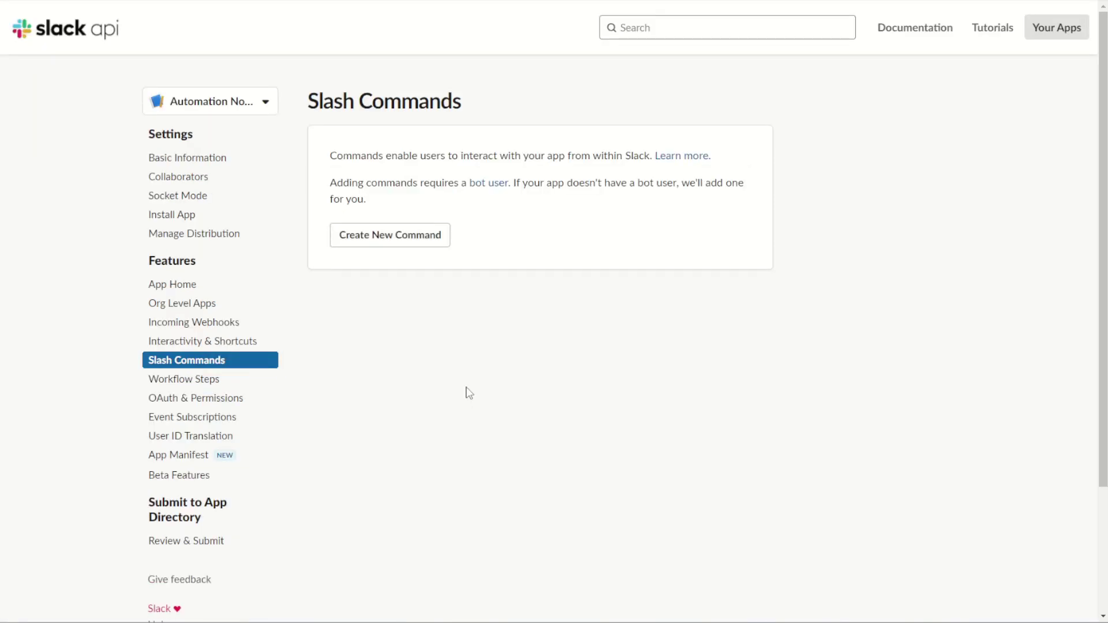
click(394, 239)
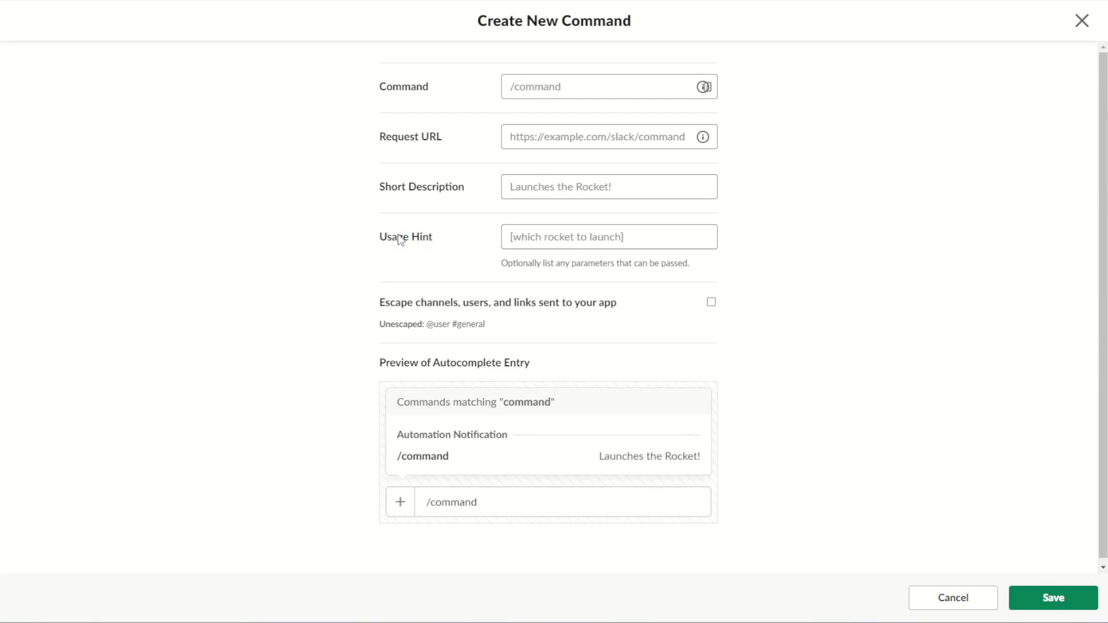
click(544, 86)
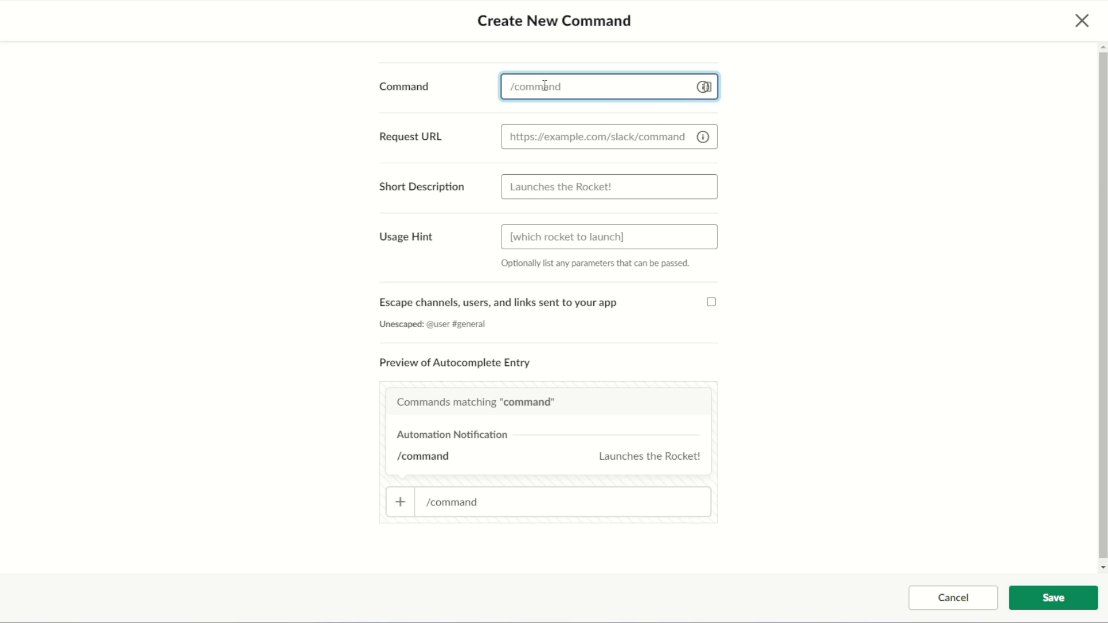
text(/status)
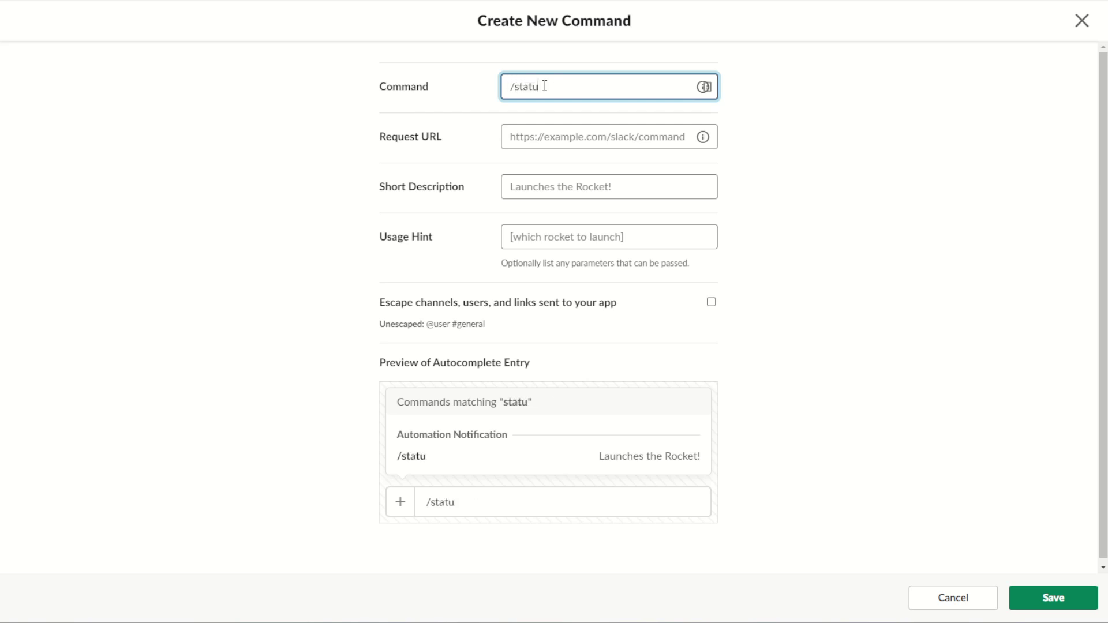
text(report)
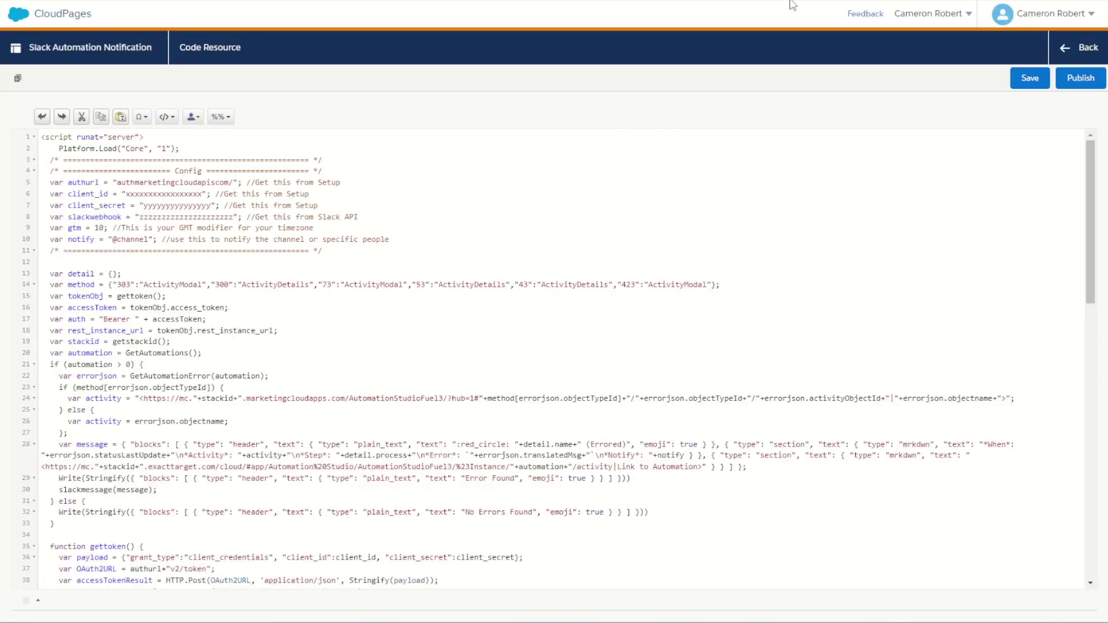
click(18, 78)
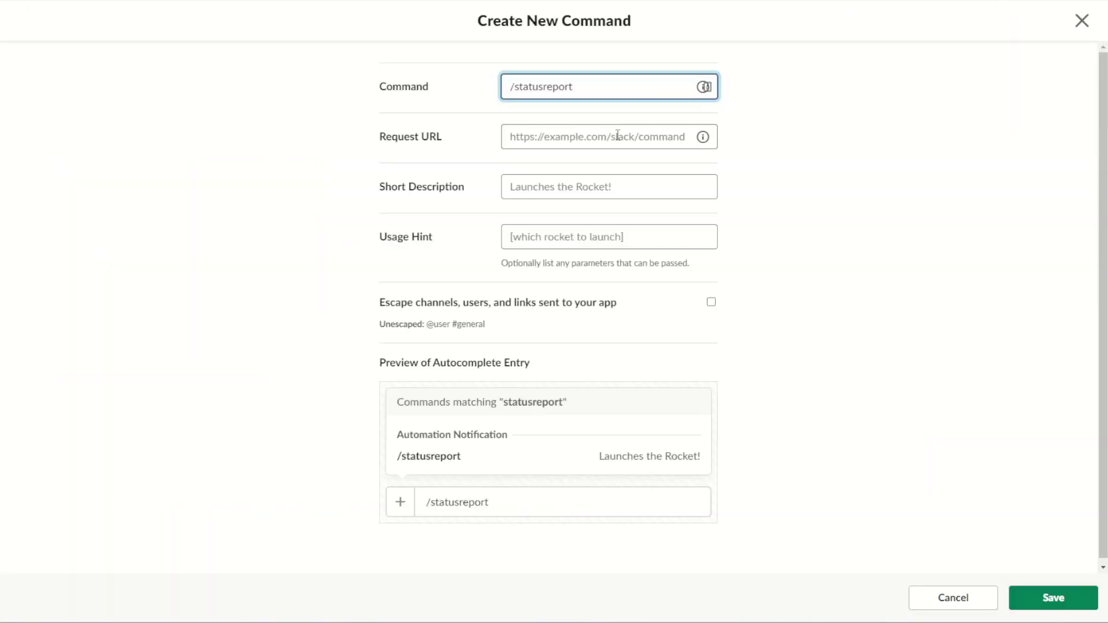
click(618, 136)
key(ctrl+v)
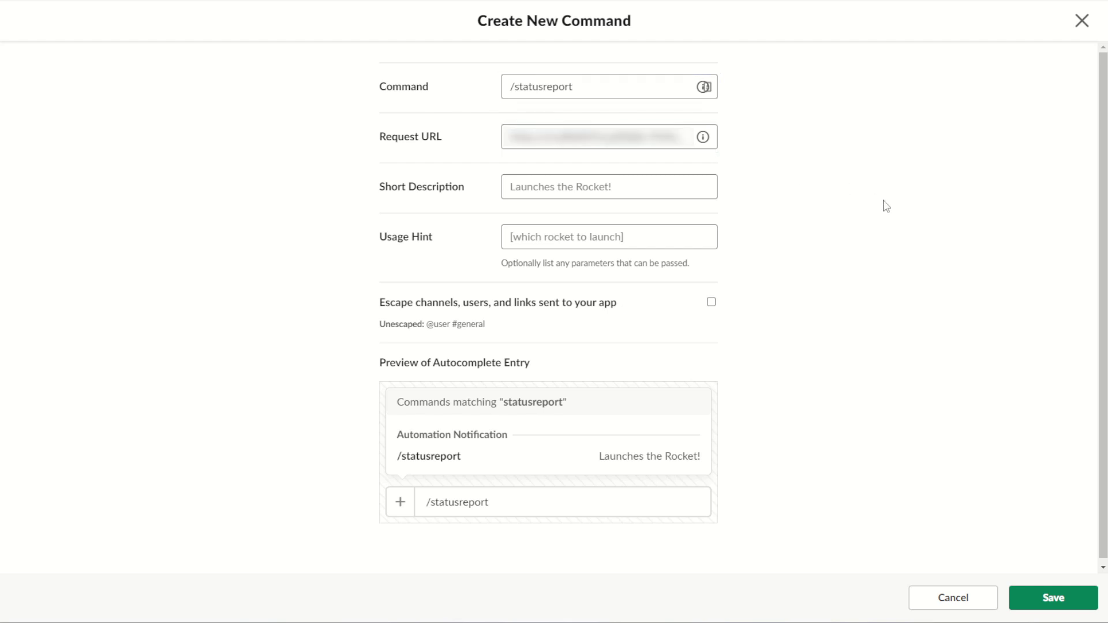
click(559, 191)
text(This wi)
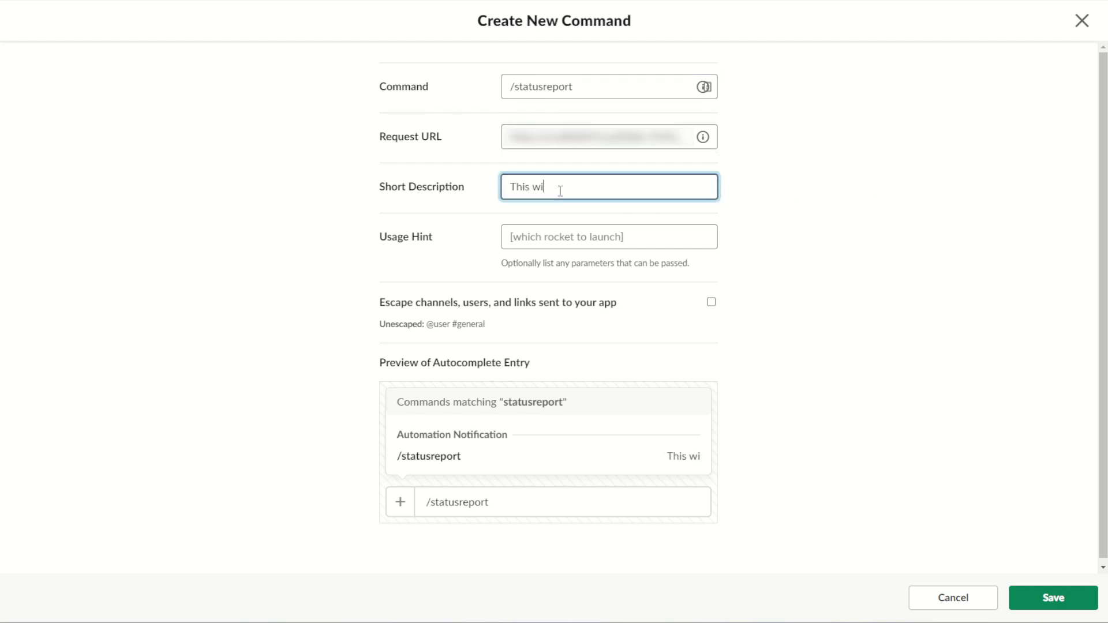
text(ll give autom)
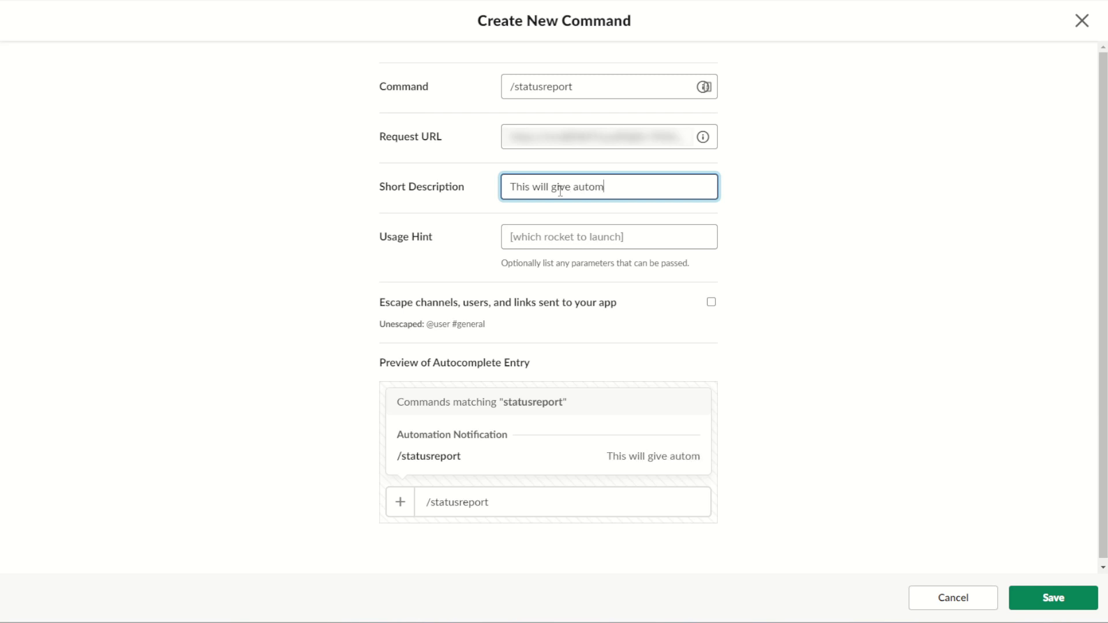
text(ation error details)
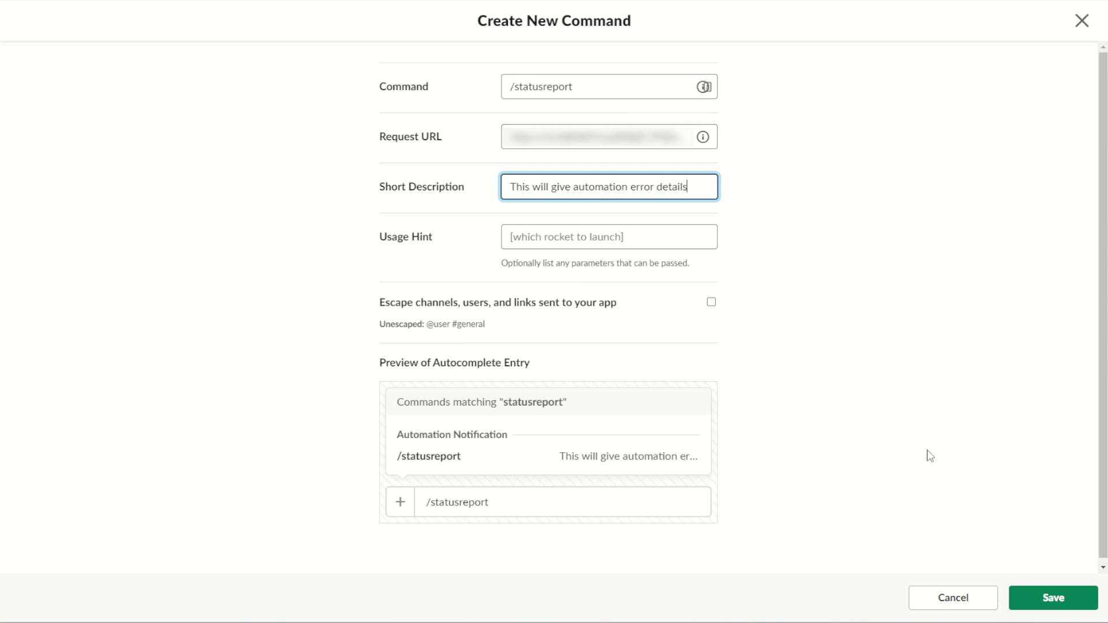
click(1054, 599)
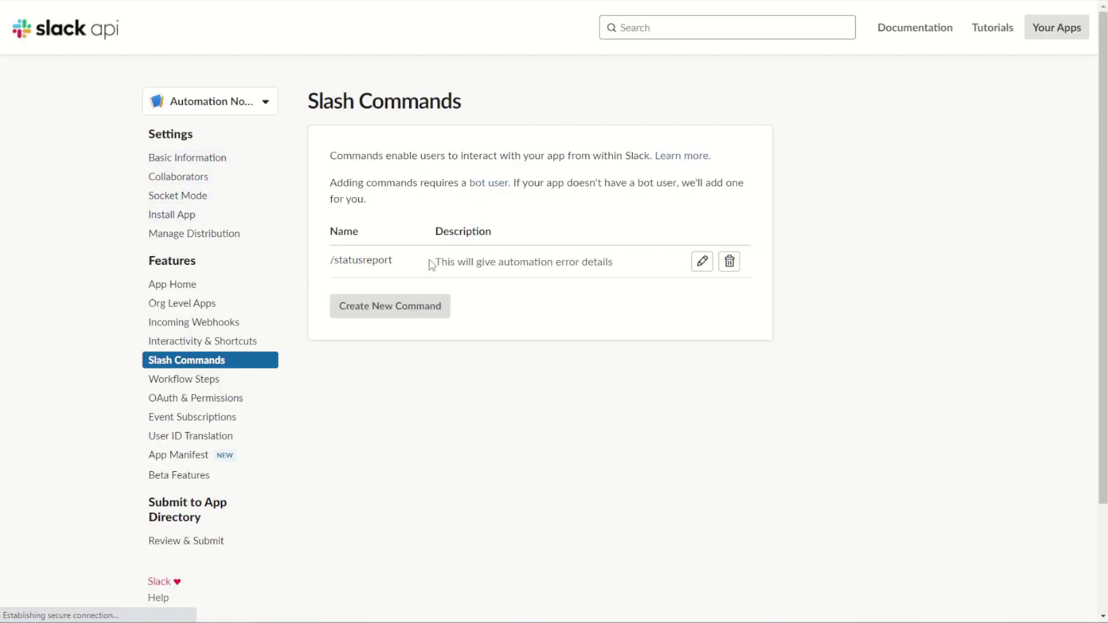
Switch Activate Incoming Webhooks on for the app
scroll(426, 223, down, 2)
scroll(427, 224, up, 2)
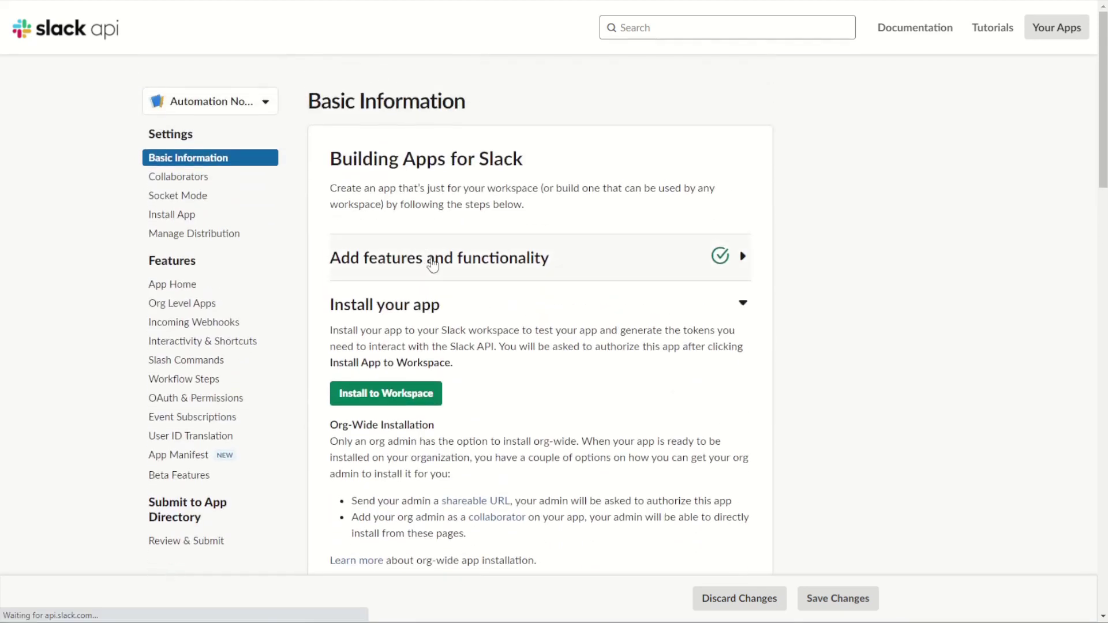
click(433, 256)
scroll(477, 272, down, 2)
click(422, 281)
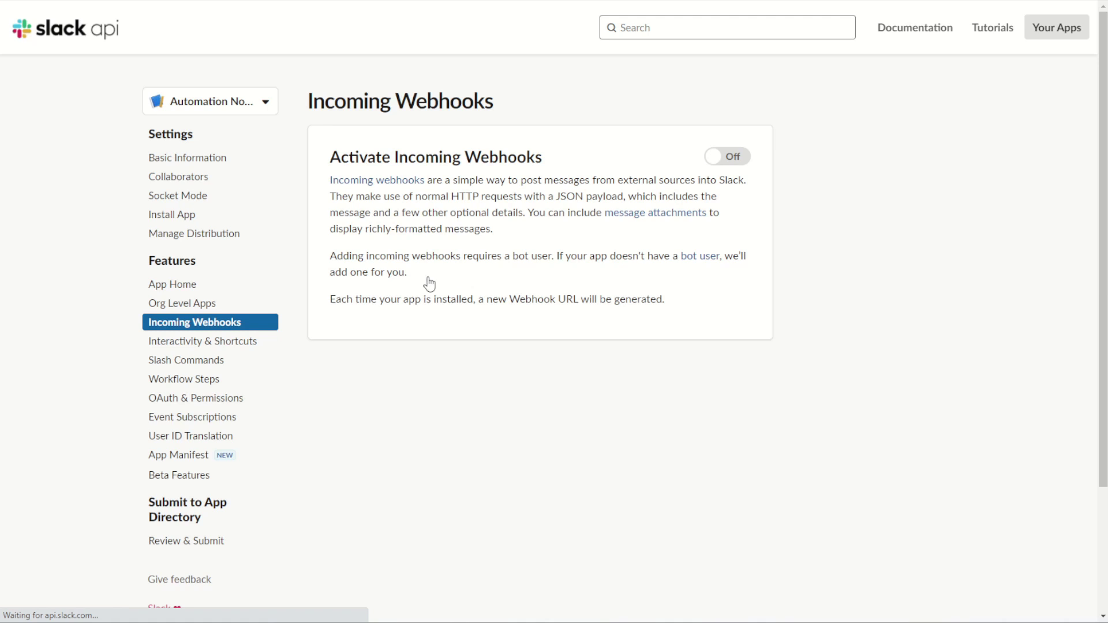
click(724, 158)
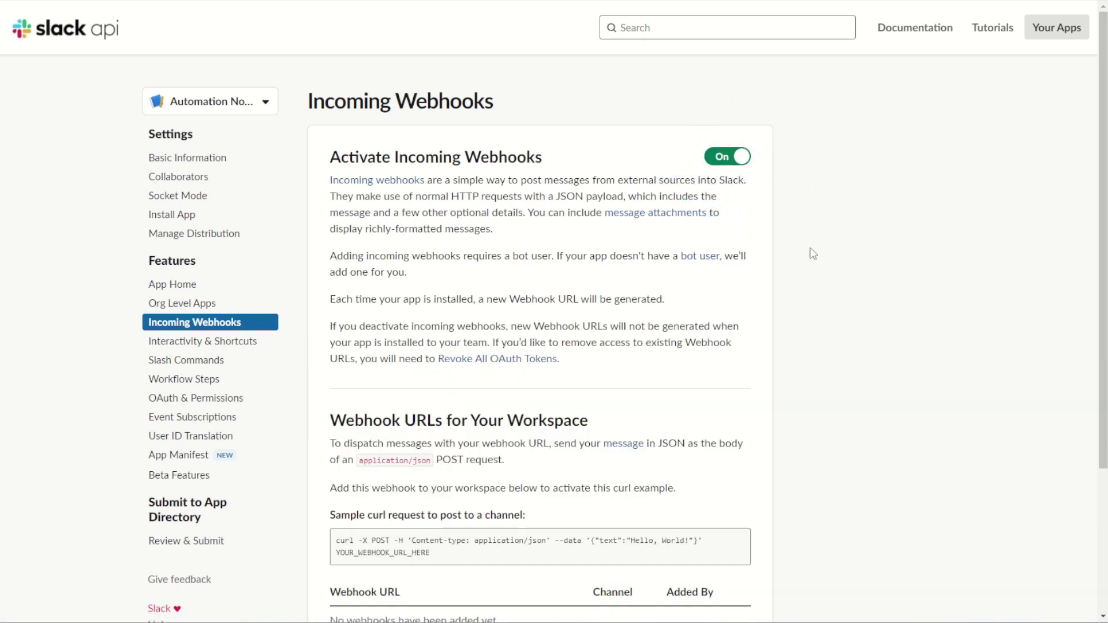
Add a new workspace webhook posting to the camdev channel and allow access
scroll(725, 242, down, 3)
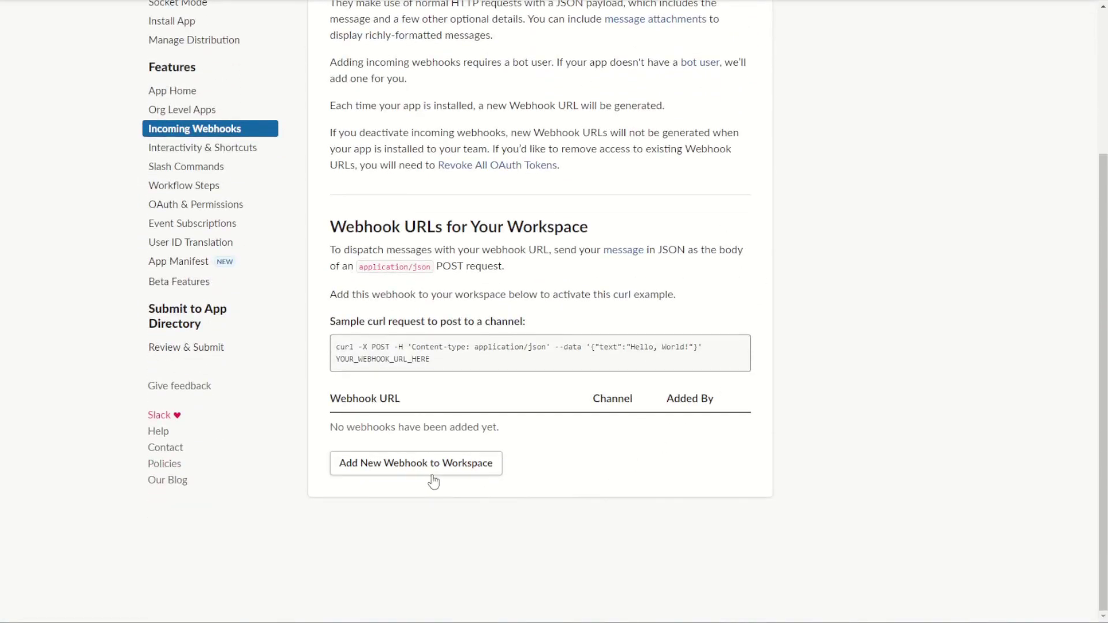
click(432, 472)
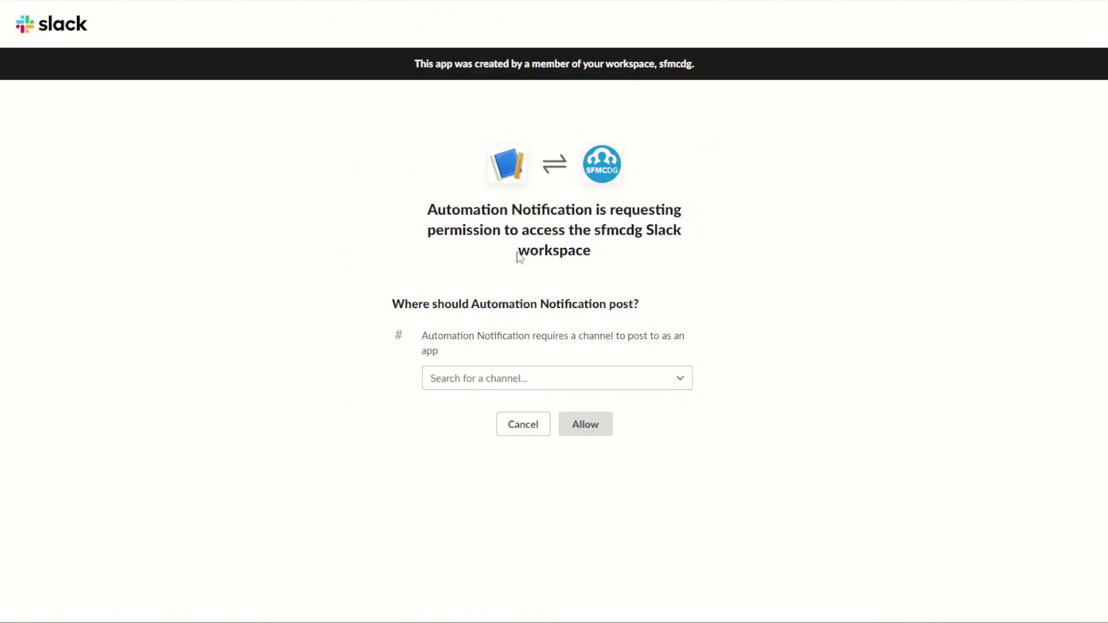
click(517, 381)
click(480, 450)
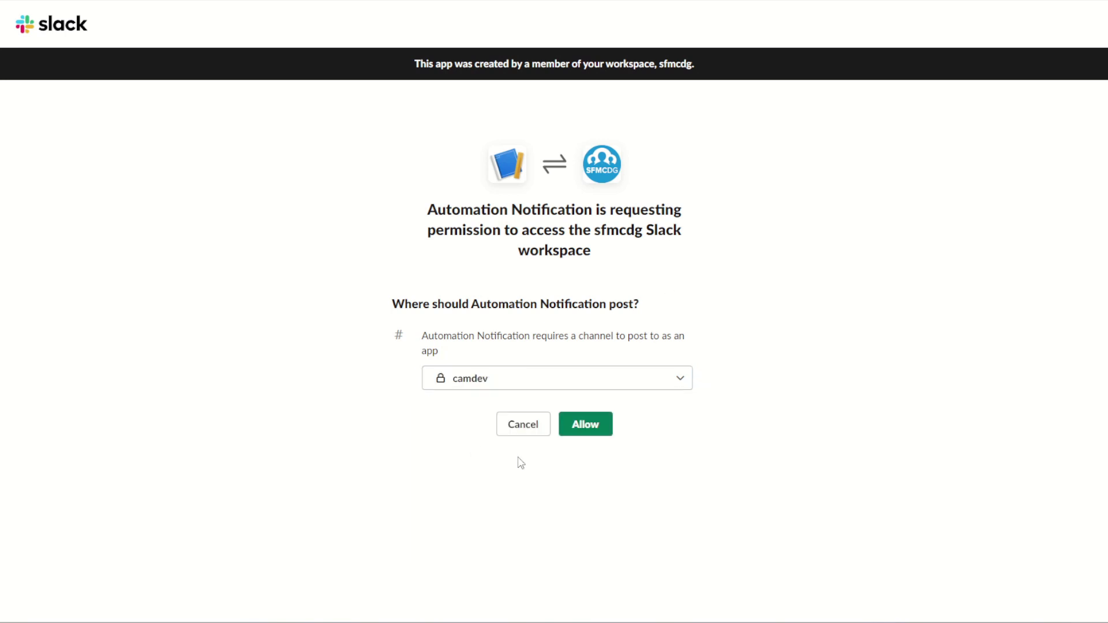
click(581, 428)
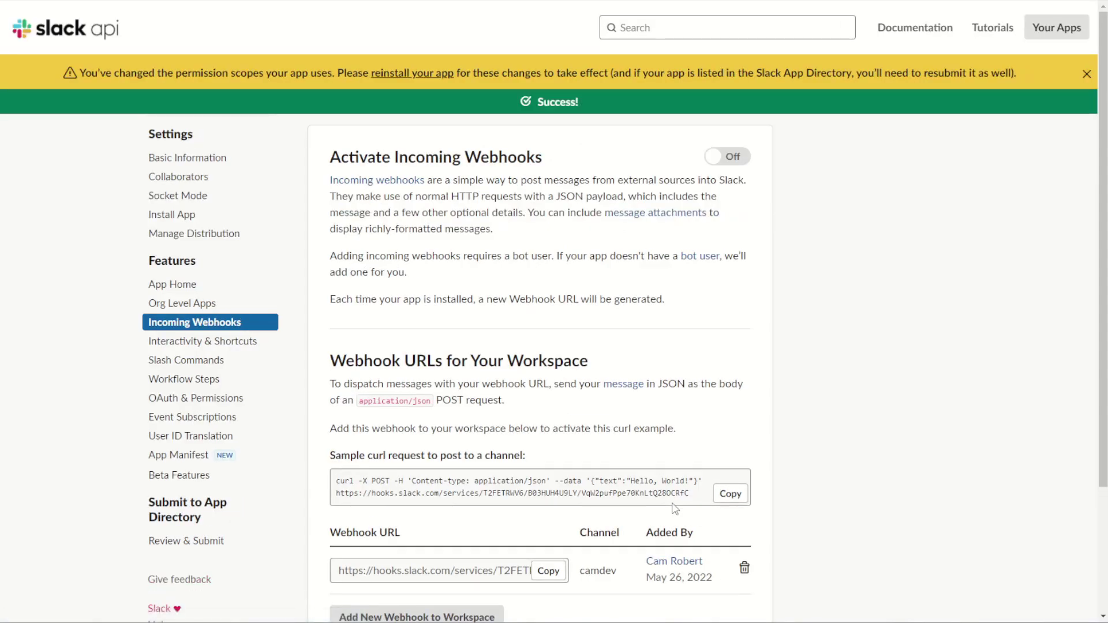
Copy the new Slack webhook URL to replace the placeholder slackwebhook value in CloudPages
scroll(672, 502, down, 2)
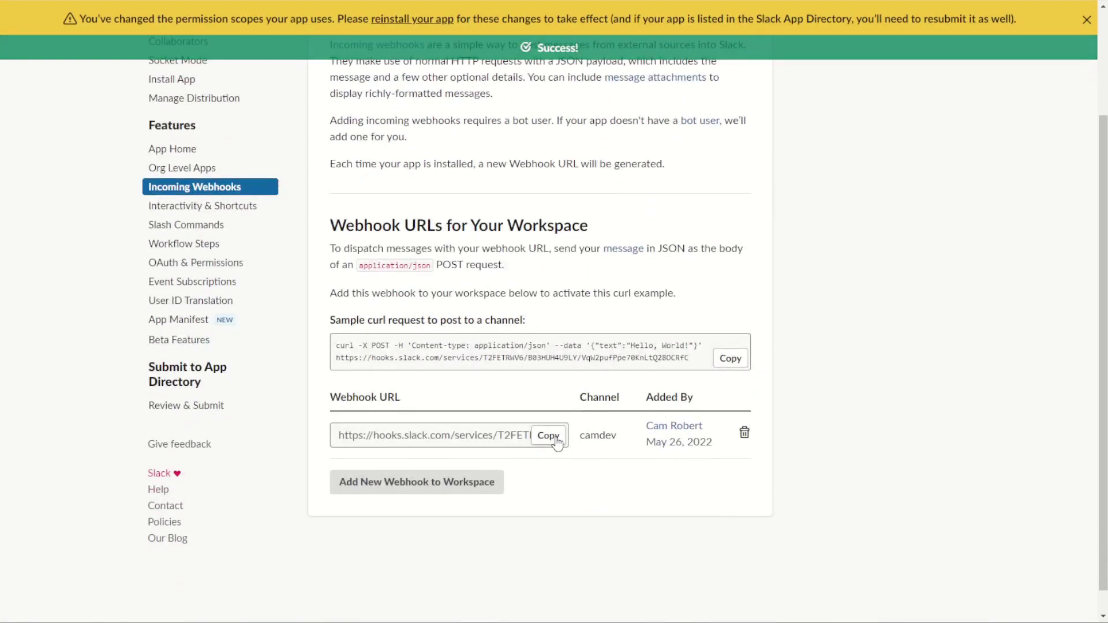
click(548, 435)
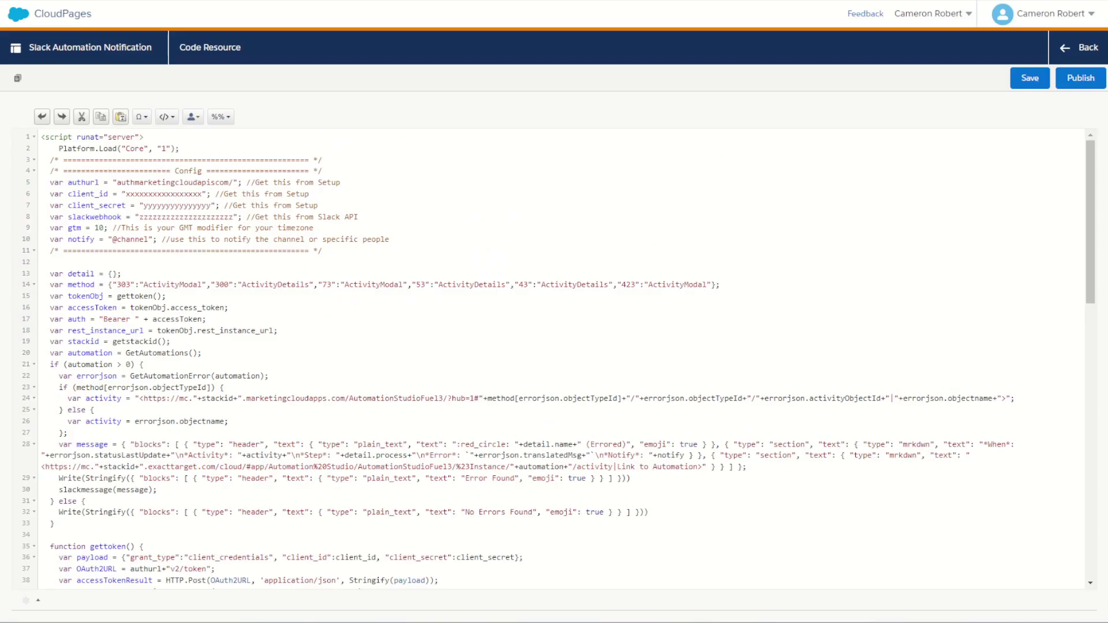
double_click(175, 217)
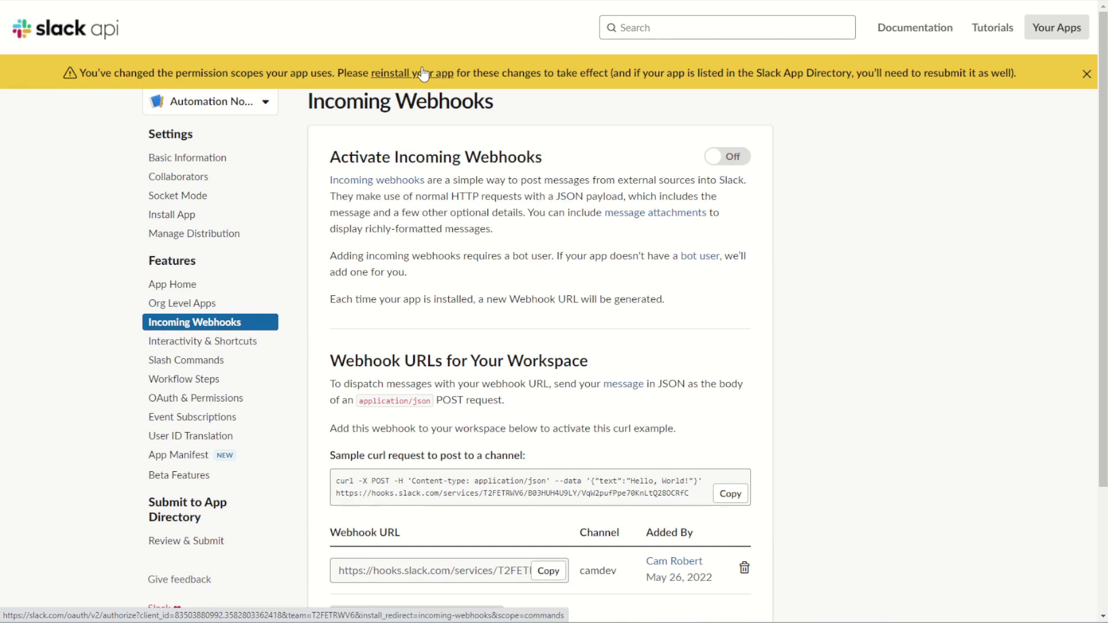
Reinstall the Automation Notification app to sfmcdg, approving the slash-command permission
click(421, 73)
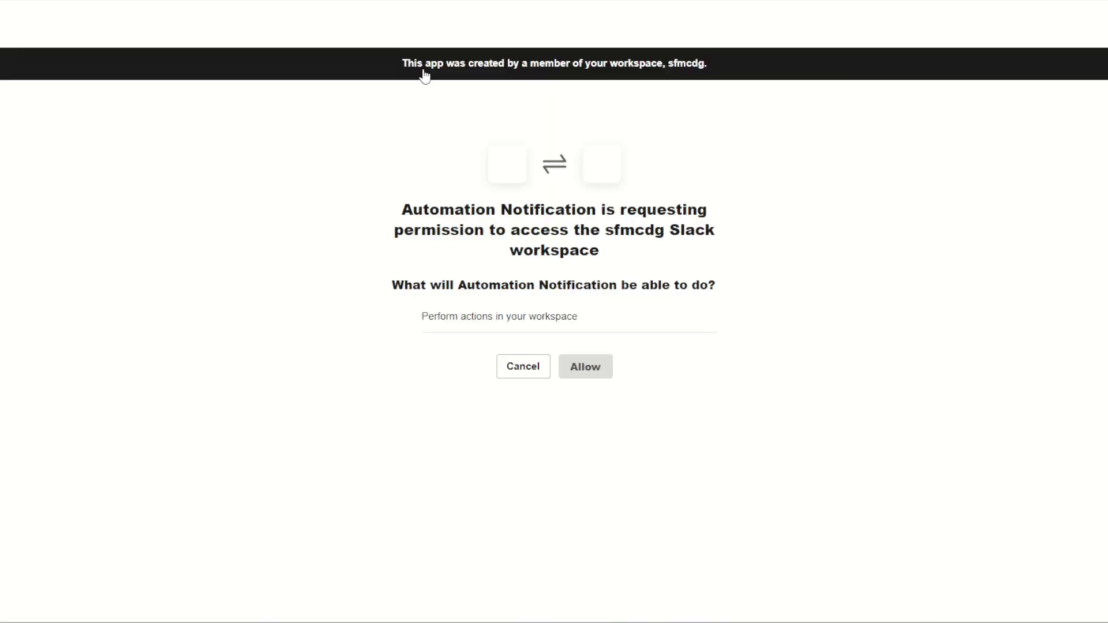
click(557, 326)
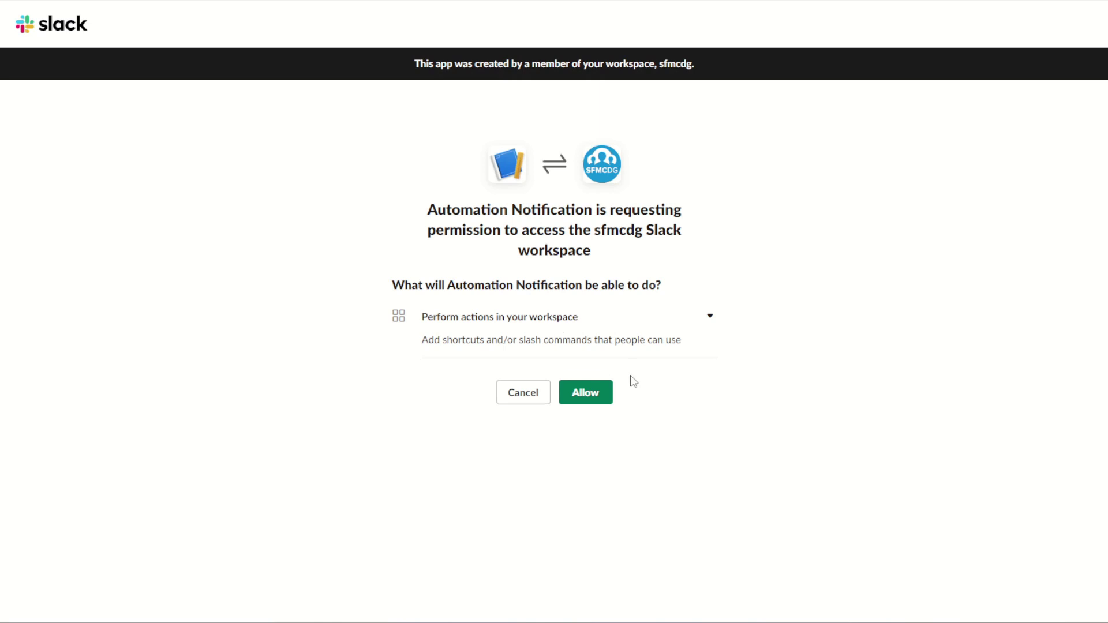
click(600, 400)
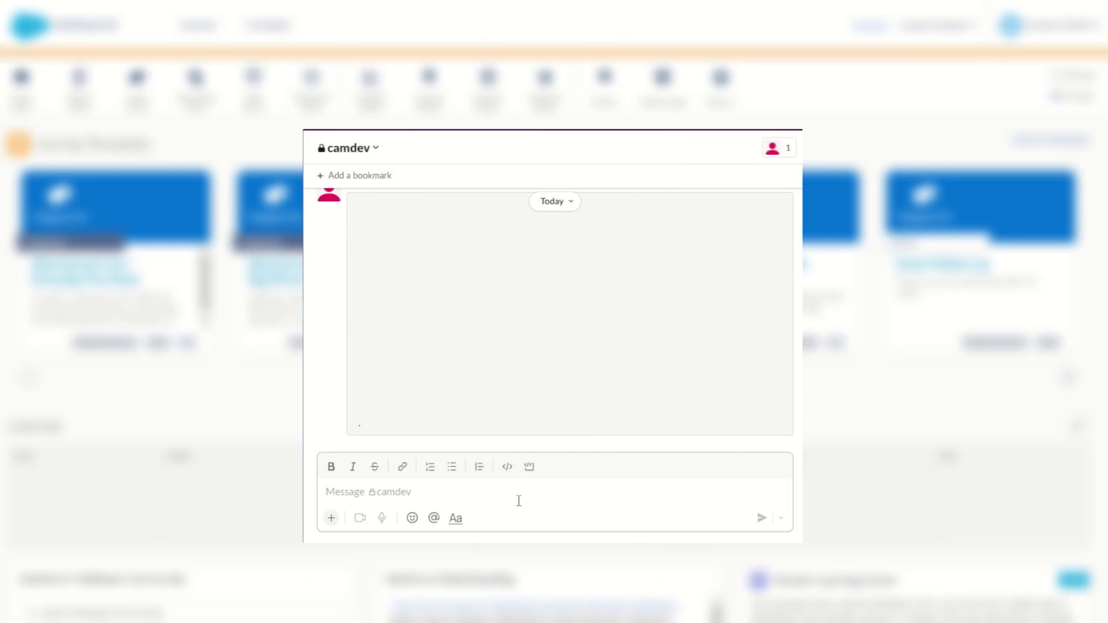
Send the /statusreport slash command in the camdev channel
click(507, 498)
text(/s)
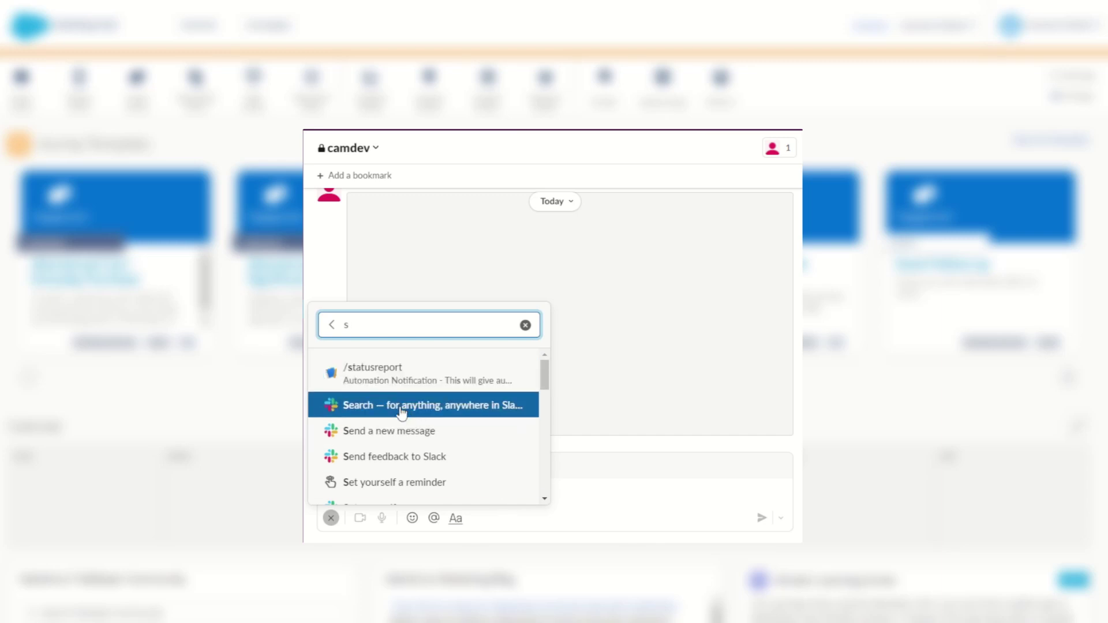
click(474, 385)
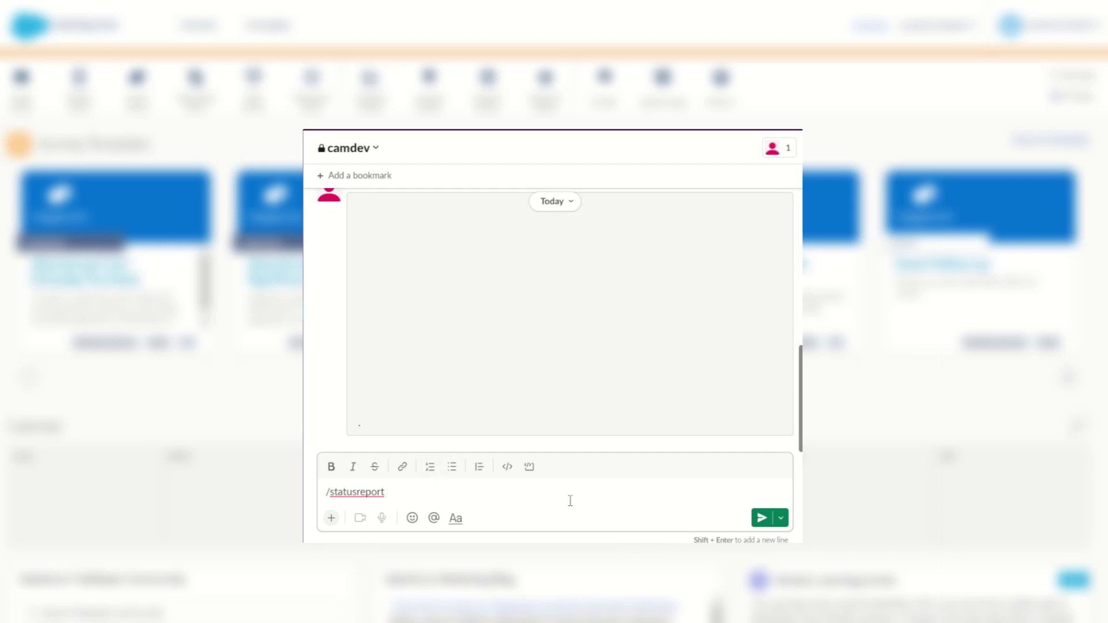
click(762, 517)
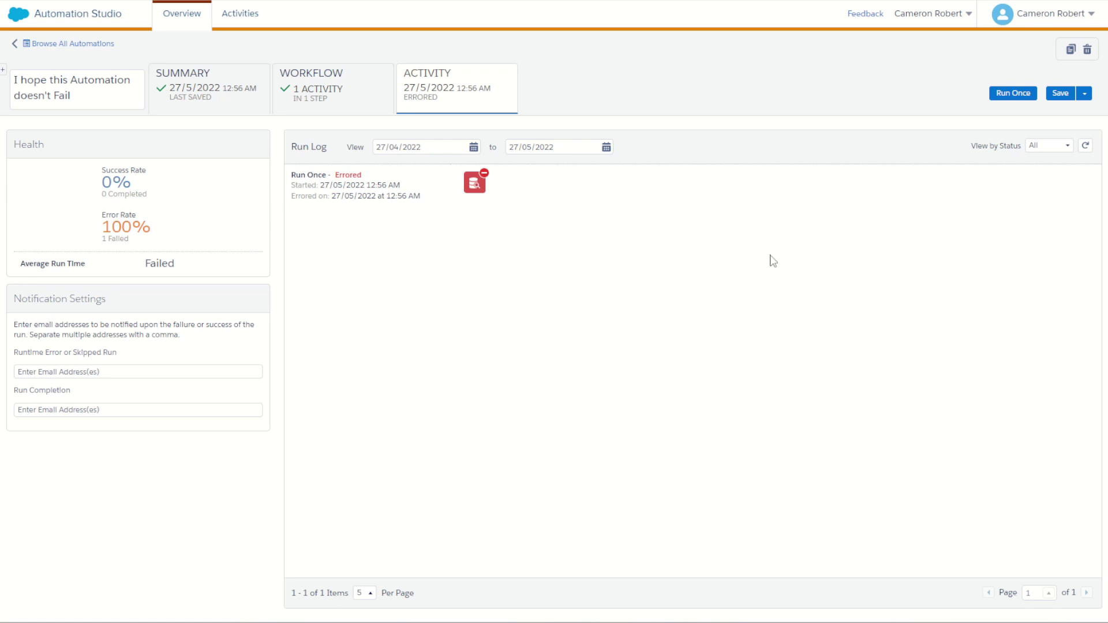
Delete the errored automation, then switch to the Slack window
click(1087, 51)
click(639, 157)
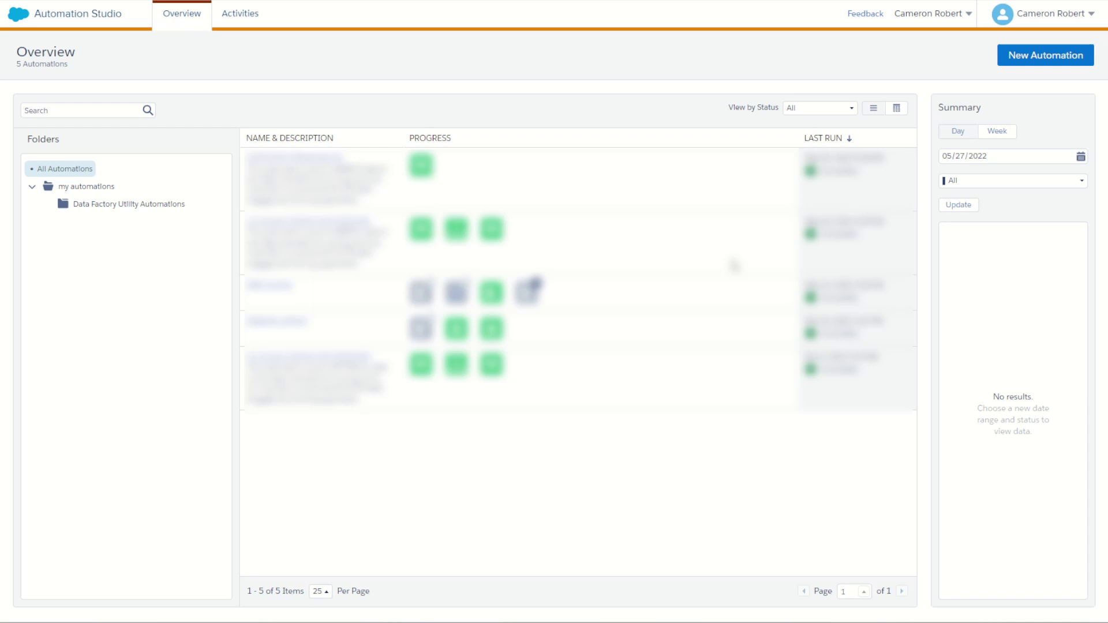
key(alt+Tab)
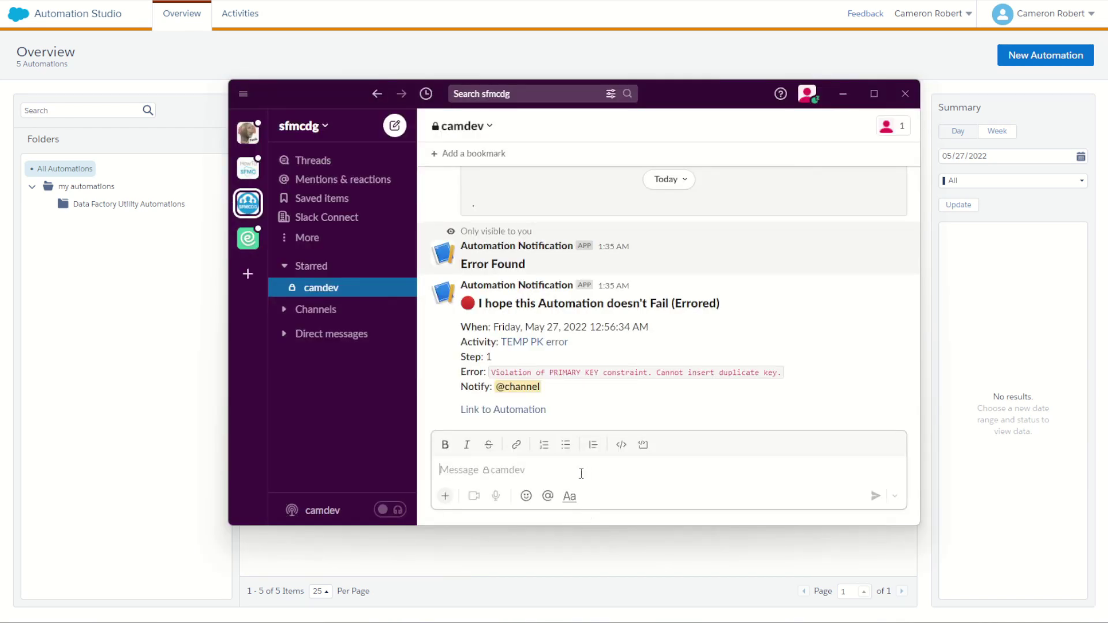
Run /statusreport again in camdev to get the 'No Errors Found' reply
text(/statusreport)
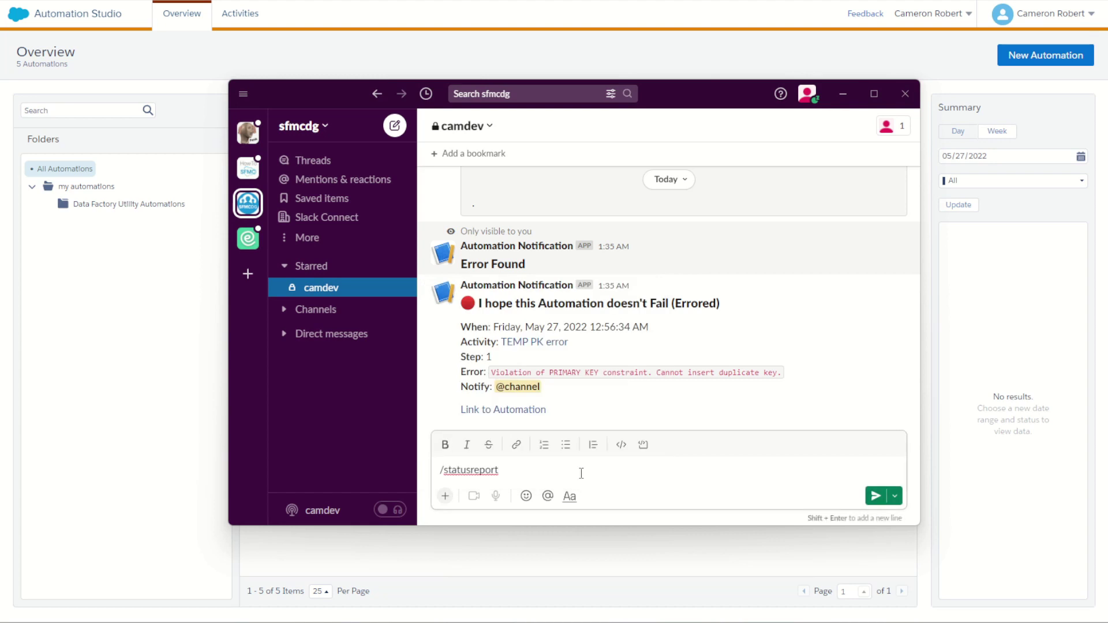
key(Return)
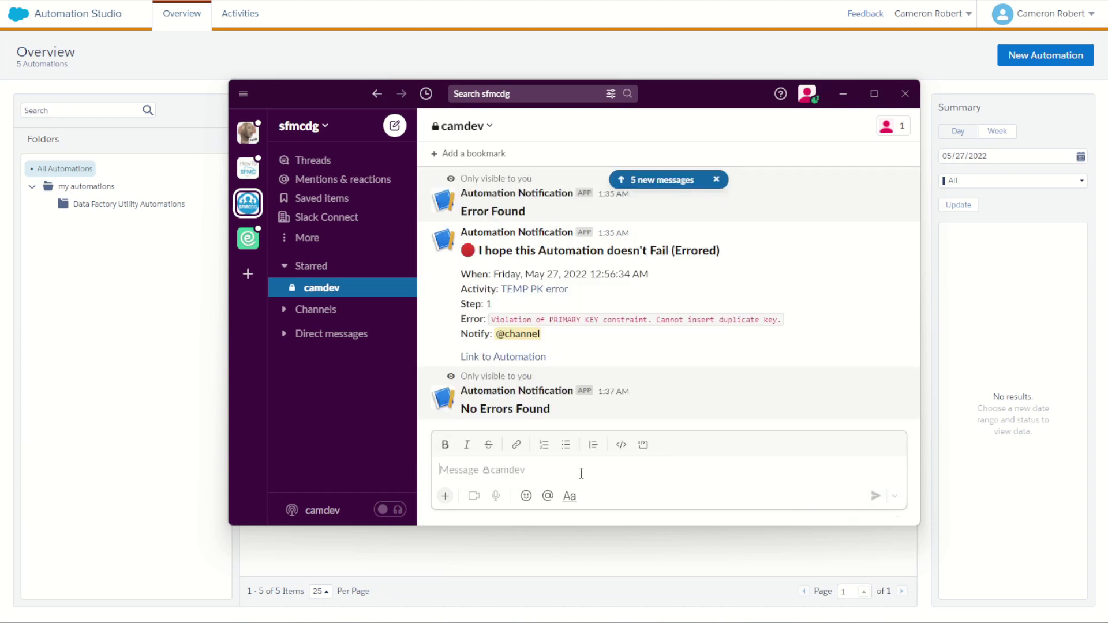